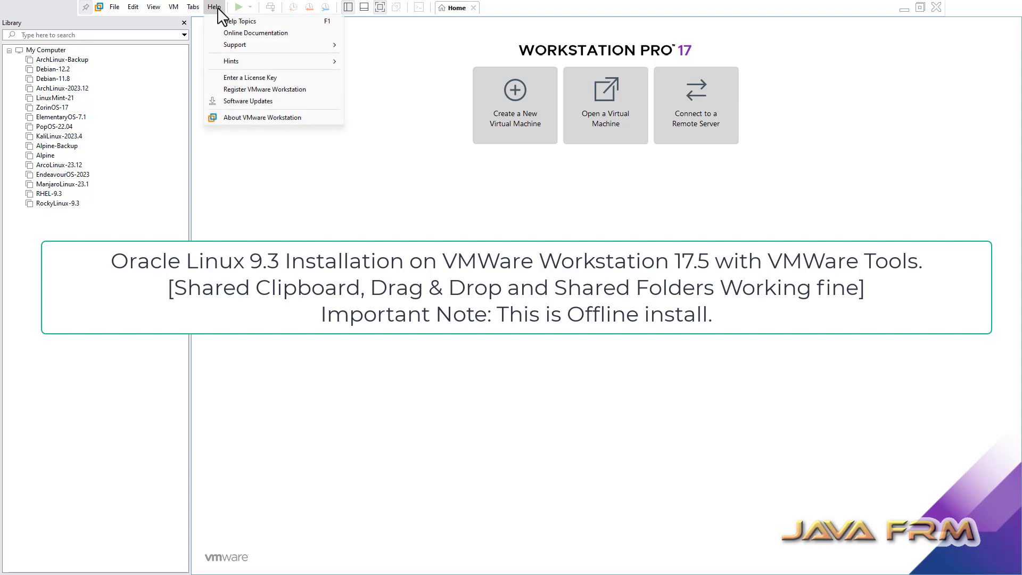
# Confirm the installed version is 17.5.0 build-22583795, then start the New Virtual Machine Wizard.
pyautogui.click(250, 117)
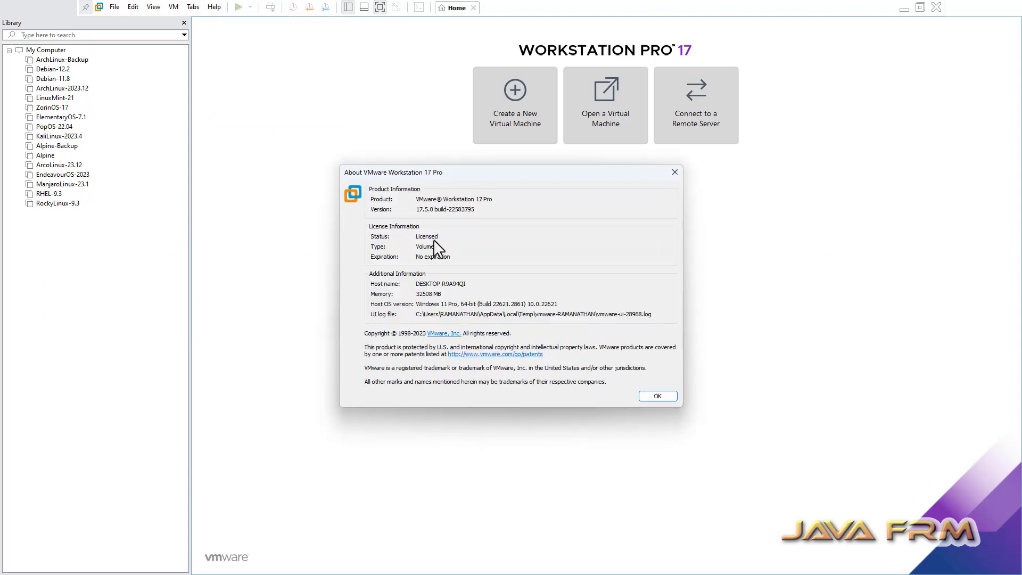
pyautogui.moveTo(416, 209); pyautogui.dragTo(474, 210)
pyautogui.click(666, 399)
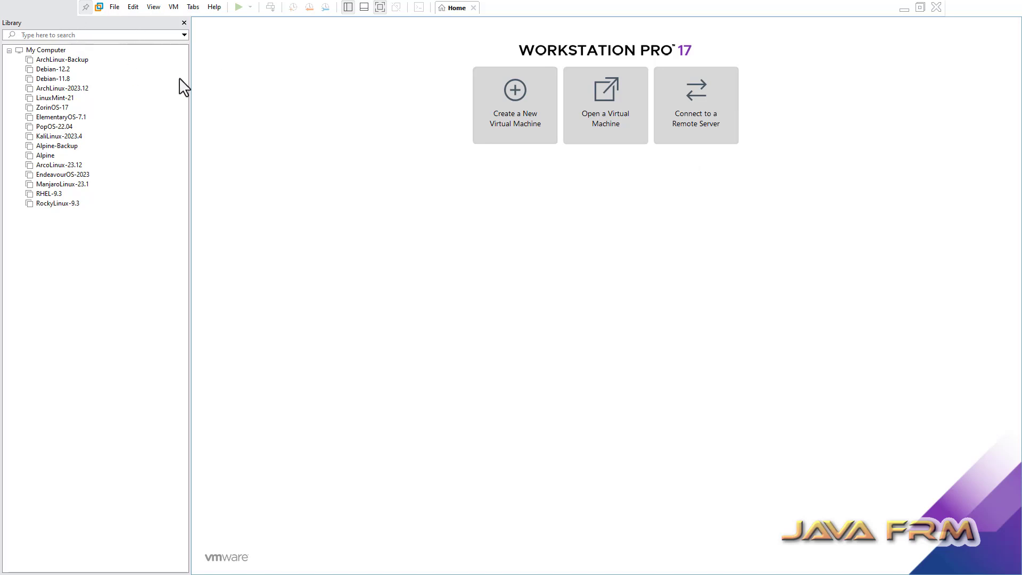
pyautogui.click(514, 113)
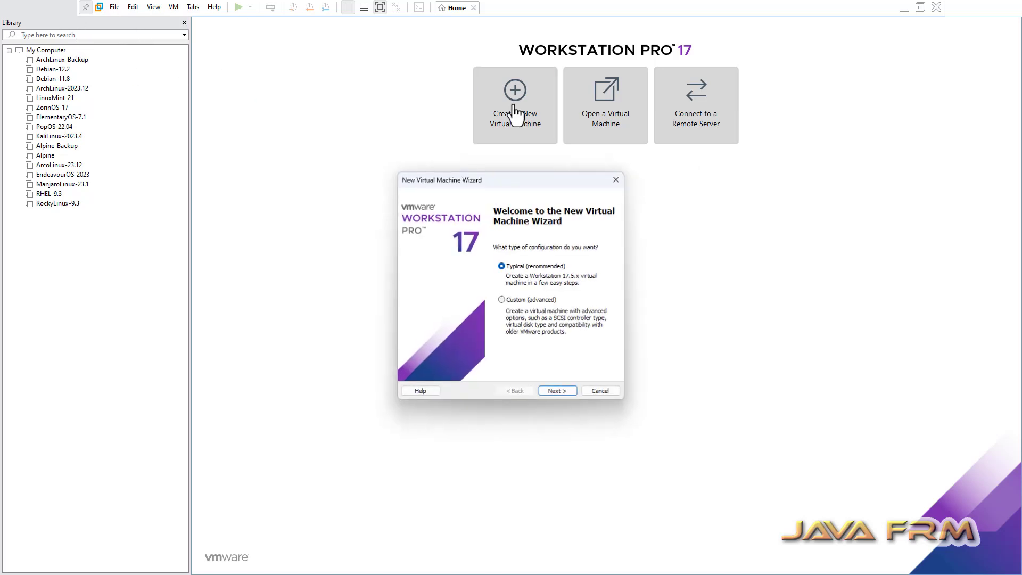
# Choose Typical setup and install the OS later, with Linux guest Oracle Linux 9 64-bit.
pyautogui.click(564, 391)
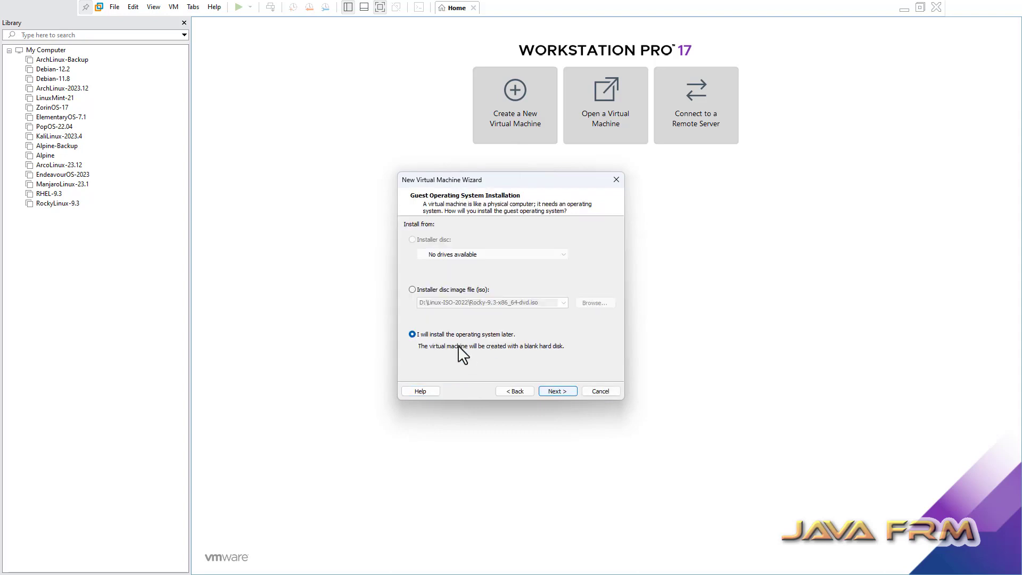
pyautogui.click(564, 391)
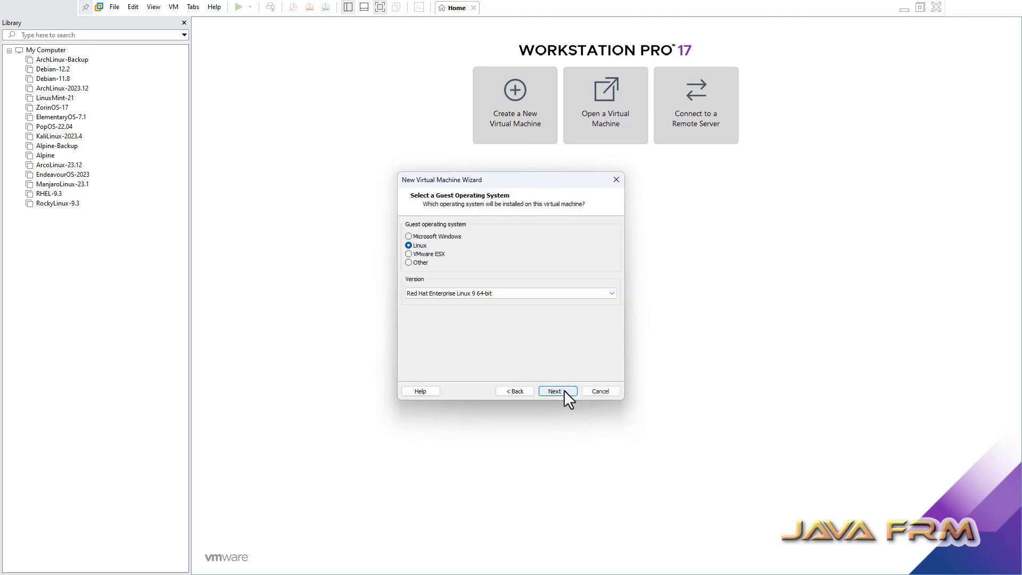
pyautogui.click(610, 294)
pyautogui.scroll(3, 485, 398)
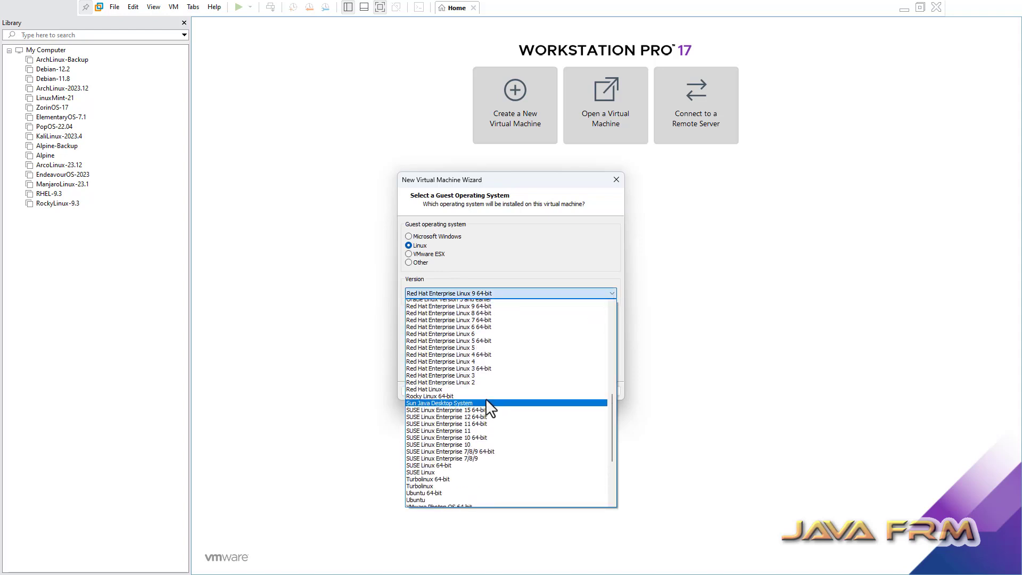
pyautogui.scroll(5, 486, 400)
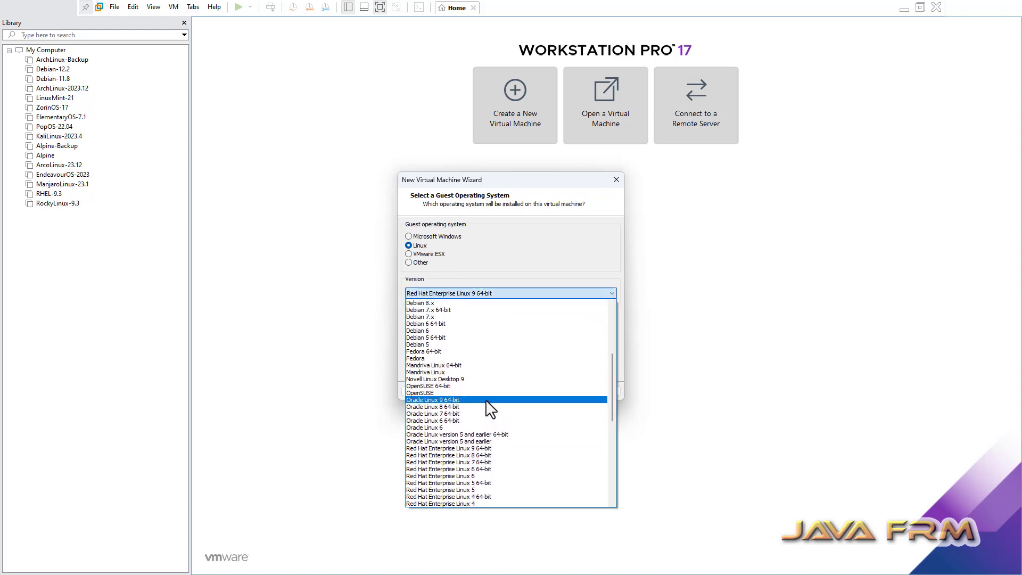
pyautogui.click(435, 407)
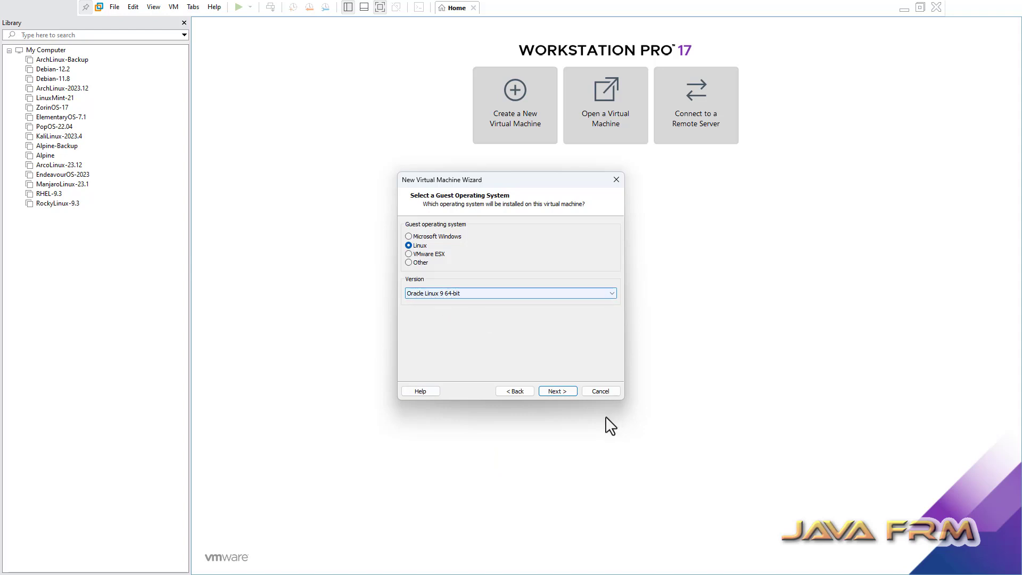
# Name the virtual machine OracleLinux-9.3.
pyautogui.click(554, 391)
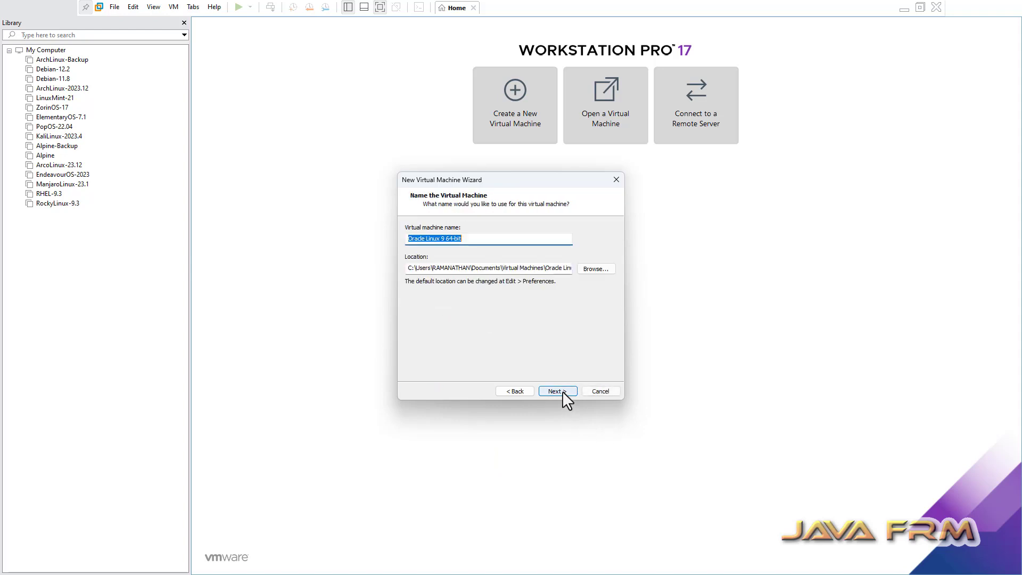
pyautogui.write('Or')
pyautogui.moveTo(449, 238); pyautogui.dragTo(390, 238)
pyautogui.hotkey('ctrl', 'c')
# Set the location to E:\VMWare-Vms\OracleLinux-9.3 by browsing to E: and appending the subfolder.
pyautogui.click(595, 267)
pyautogui.scroll(-1, 509, 322)
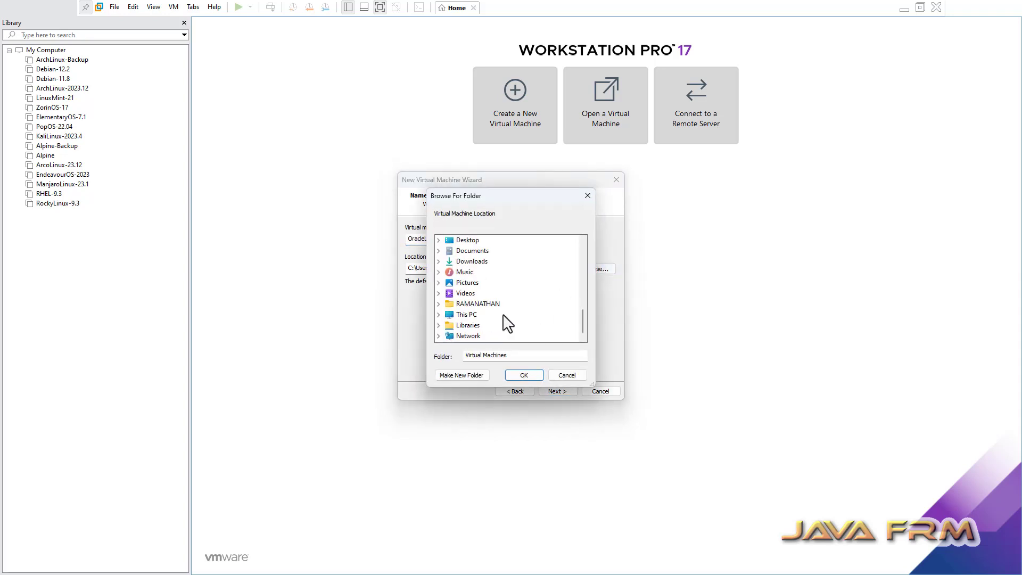
pyautogui.click(439, 304)
pyautogui.scroll(-6, 468, 319)
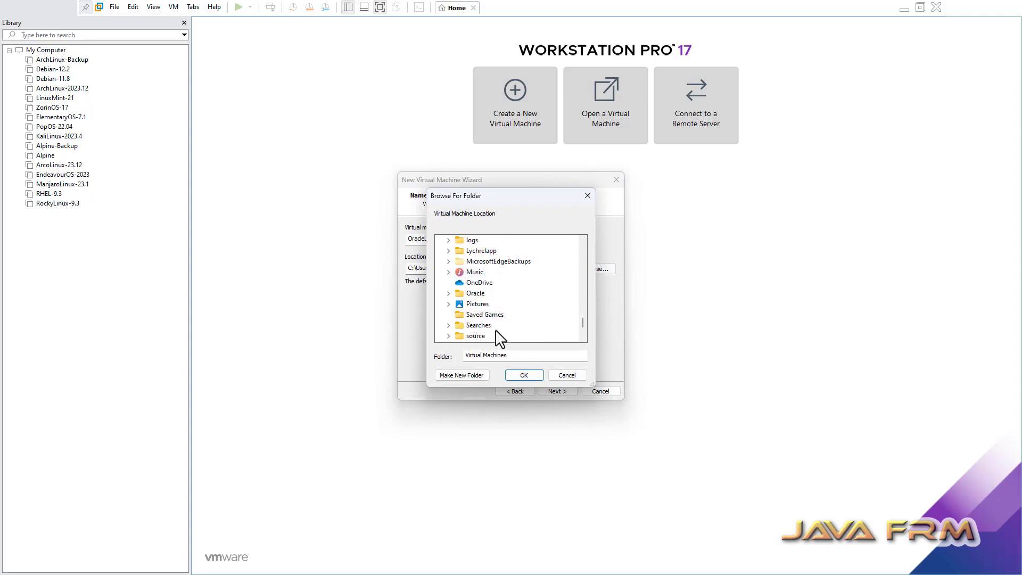
pyautogui.scroll(3, 482, 330)
pyautogui.scroll(5, 481, 329)
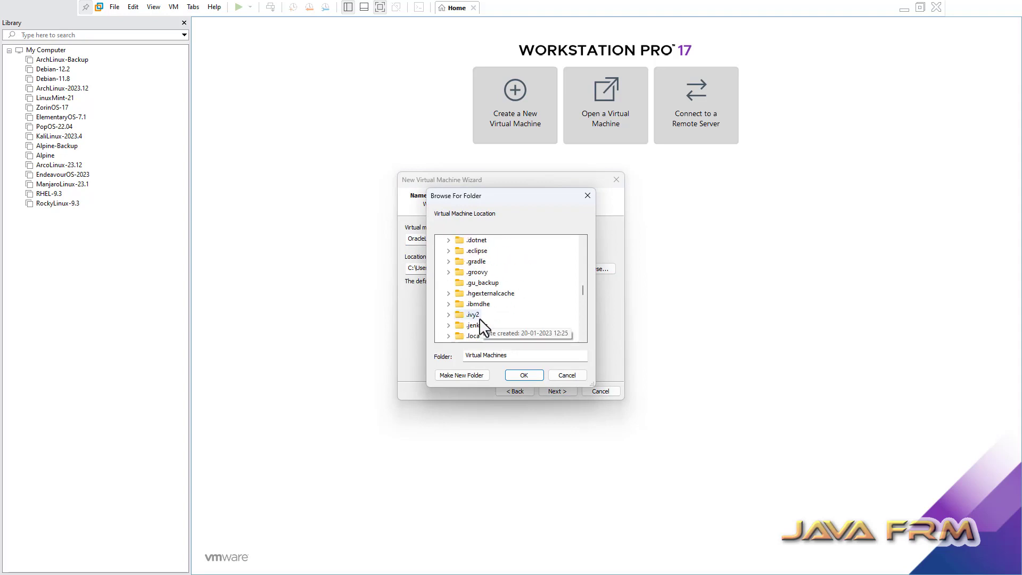
pyautogui.scroll(-10, 482, 328)
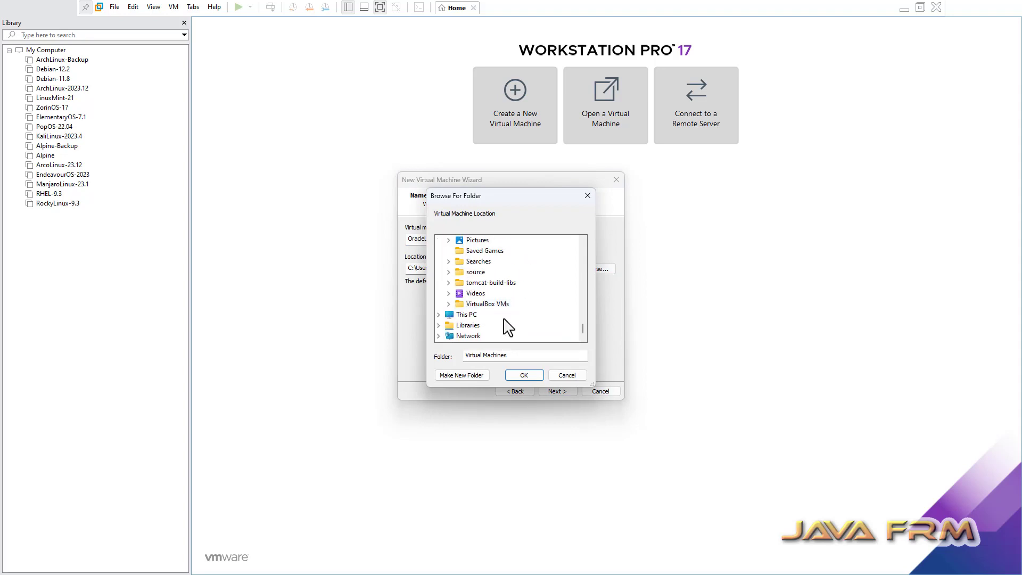
pyautogui.click(438, 315)
pyautogui.scroll(-2, 479, 314)
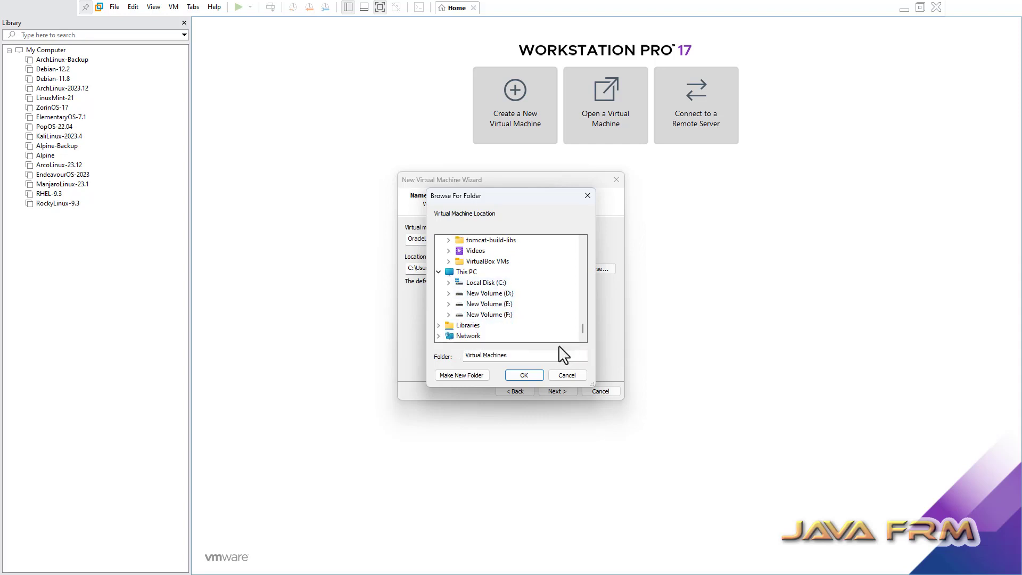
pyautogui.doubleClick(468, 311)
pyautogui.scroll(-2, 468, 314)
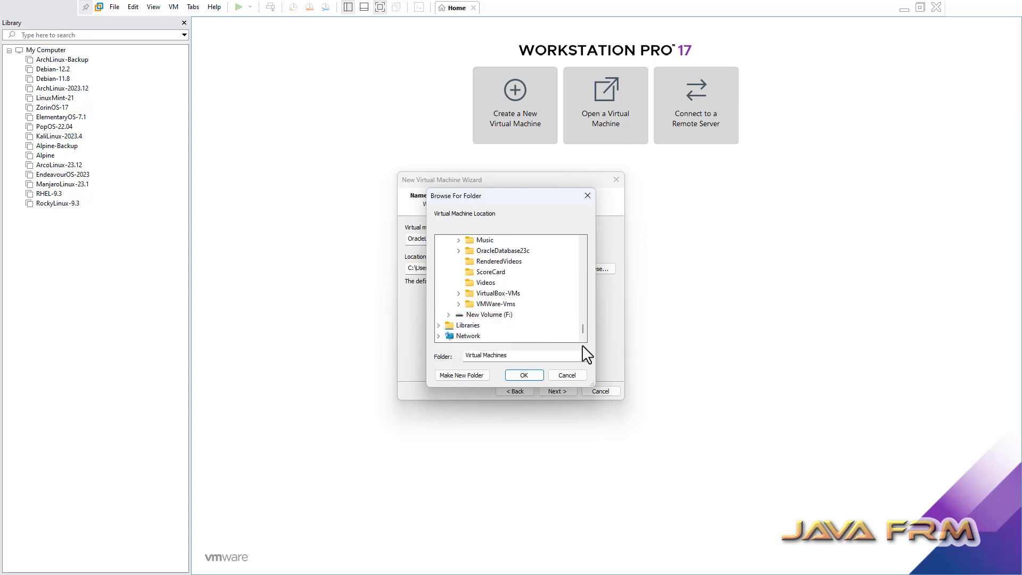
pyautogui.doubleClick(508, 306)
pyautogui.click(523, 376)
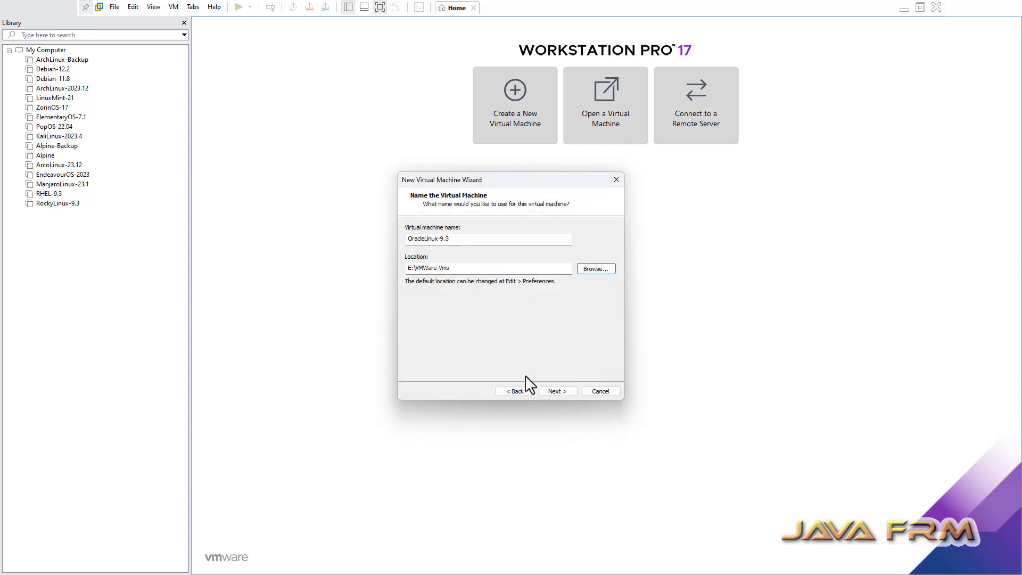
pyautogui.click(461, 269)
pyautogui.write('\\')
pyautogui.hotkey('ctrl', 'v')
# Set a 40 GB maximum disk size stored as a single file, then open Customize Hardware.
pyautogui.click(556, 391)
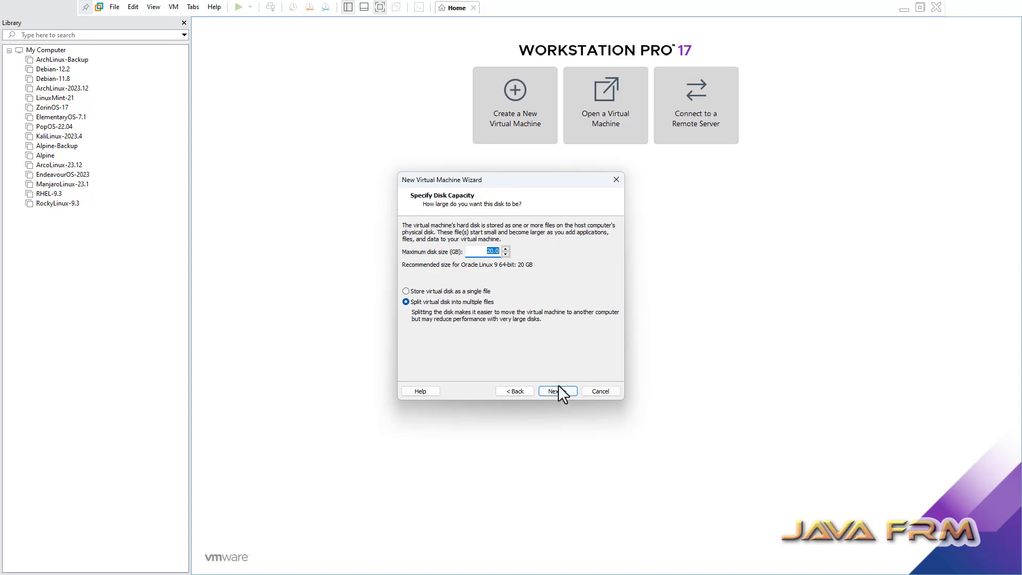
pyautogui.write('40')
pyautogui.click(428, 291)
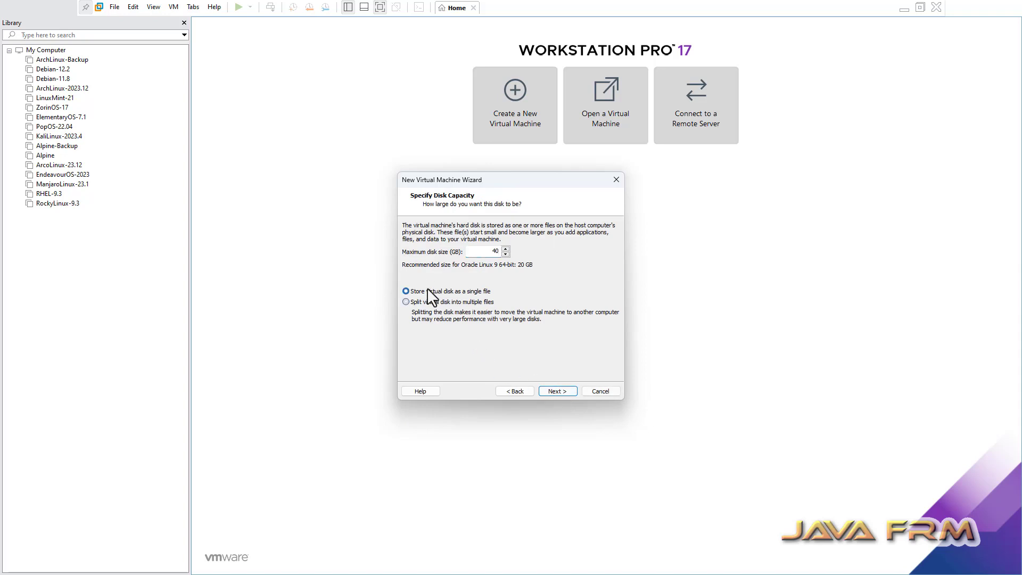
pyautogui.click(569, 391)
pyautogui.click(458, 331)
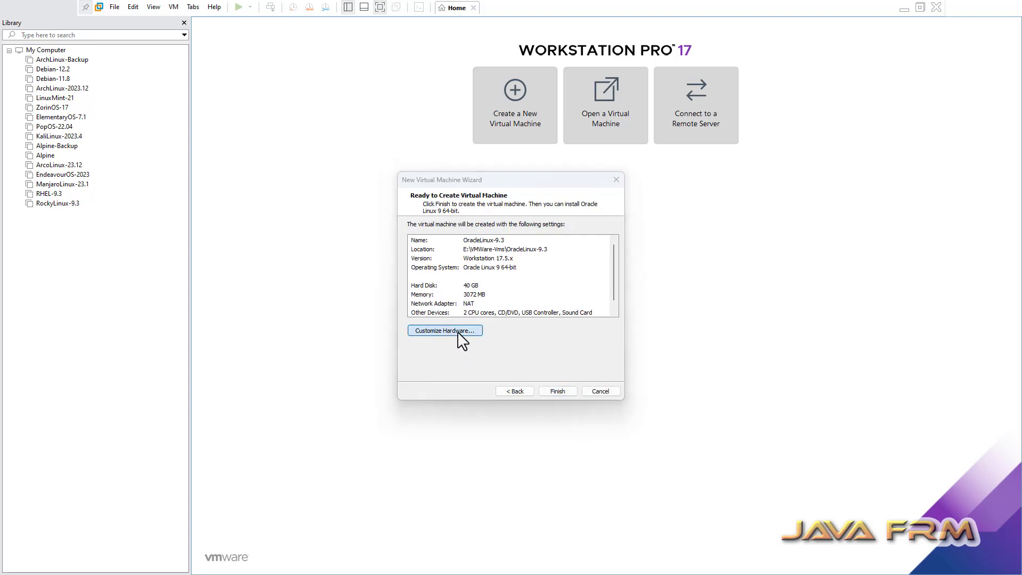
# Set memory to 8192 MB and 2 cores per processor.
pyautogui.doubleClick(594, 159)
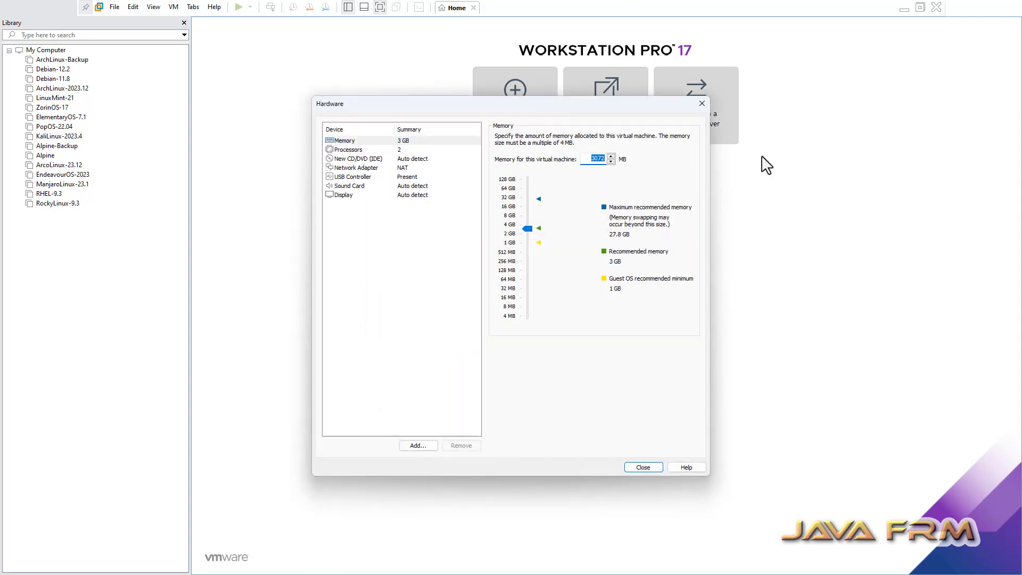
pyautogui.write('8192')
pyautogui.click(364, 150)
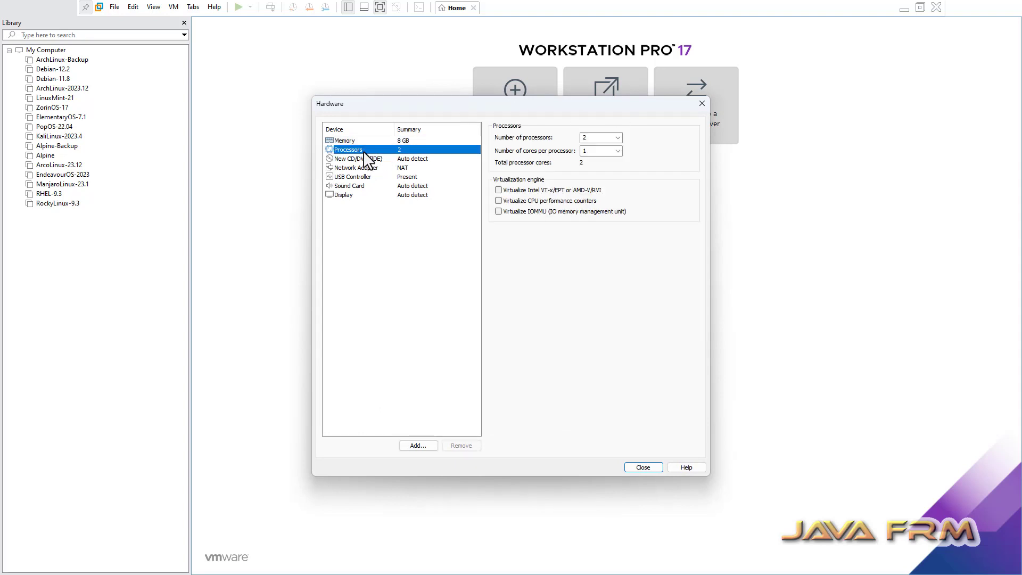
pyautogui.click(602, 151)
pyautogui.click(588, 165)
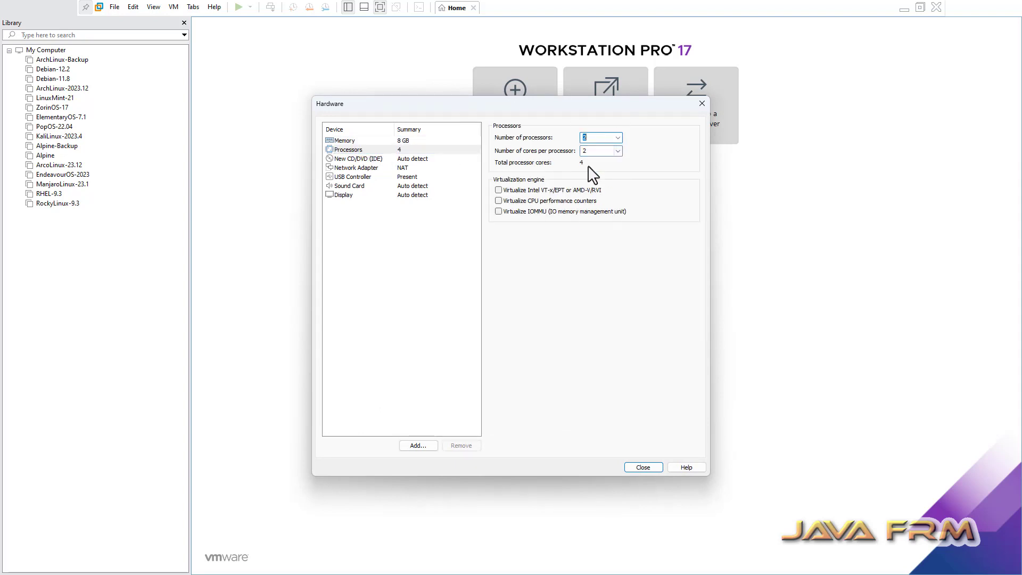
# Load the OracleLinux-R9-U3-x86_64-dvd ISO image into the CD/DVD drive.
pyautogui.click(364, 160)
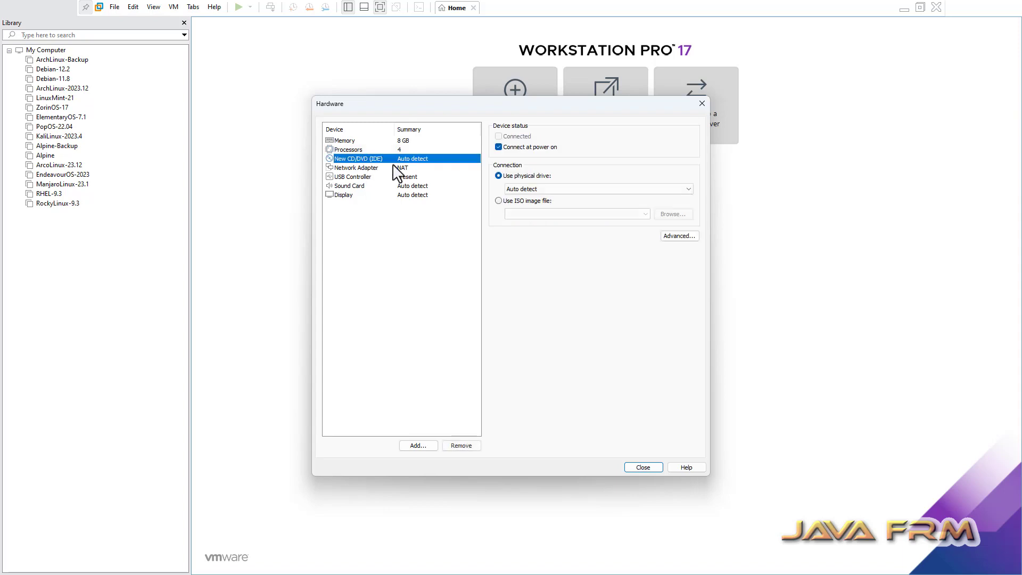
pyautogui.click(519, 205)
pyautogui.click(672, 214)
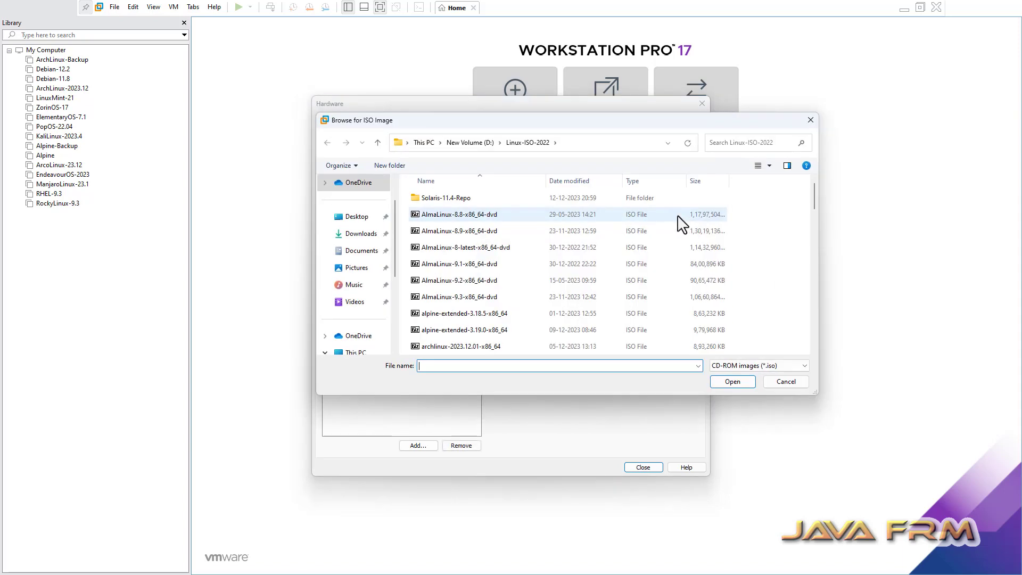
pyautogui.click(439, 314)
pyautogui.press('o')
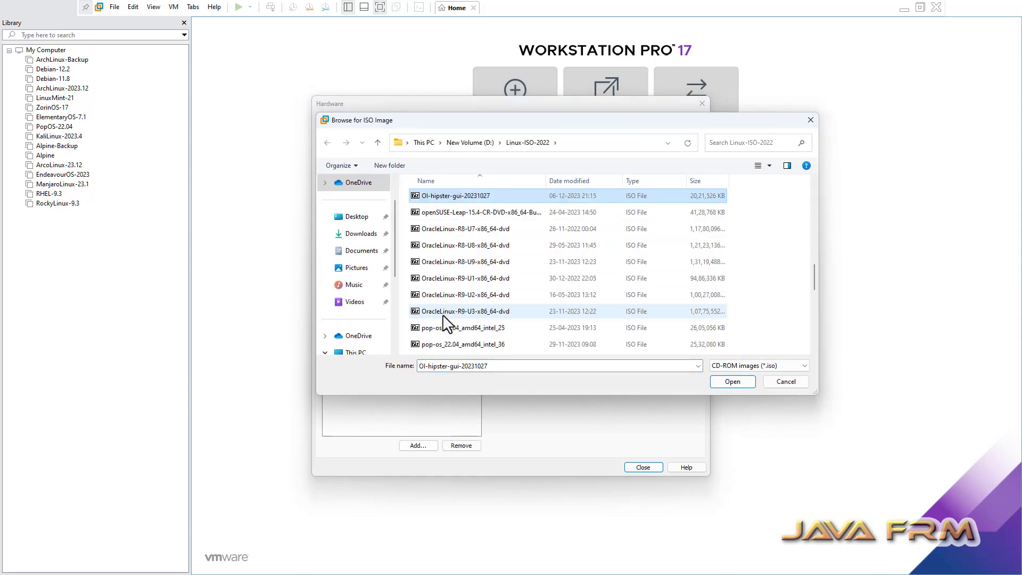
pyautogui.click(464, 312)
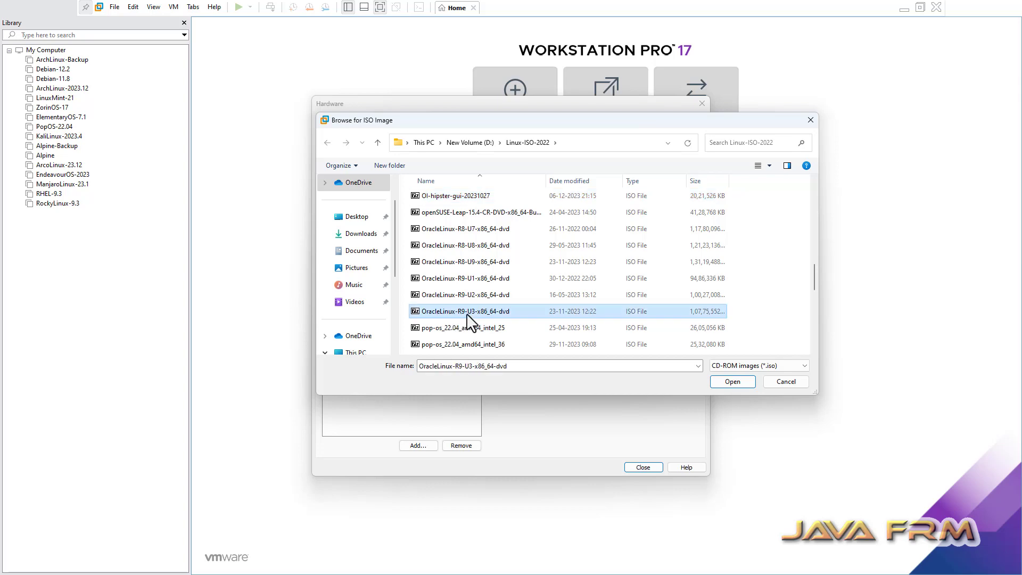
pyautogui.click(745, 383)
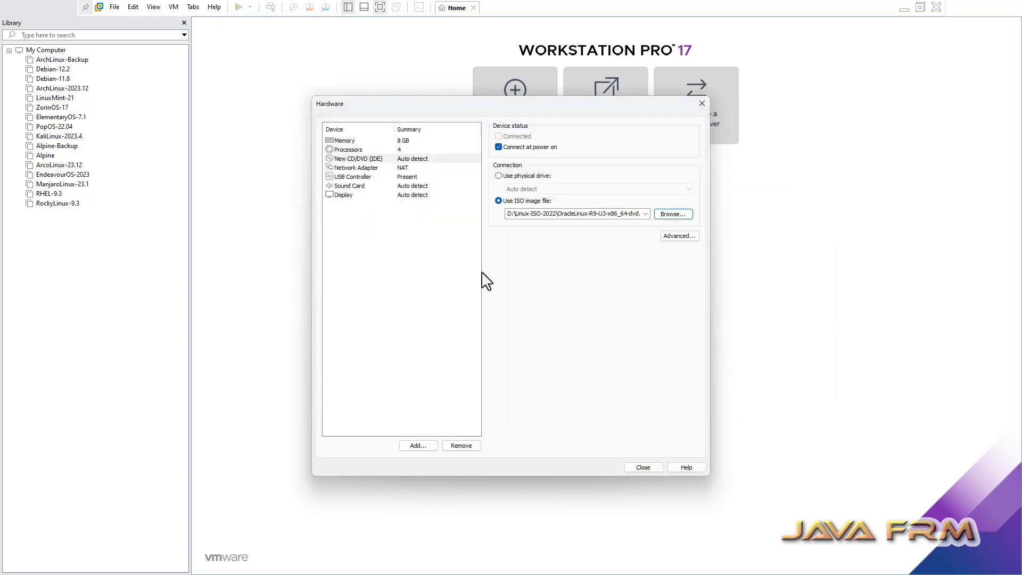
# Switch the network adapter to Host-only and close the hardware settings.
pyautogui.click(372, 168)
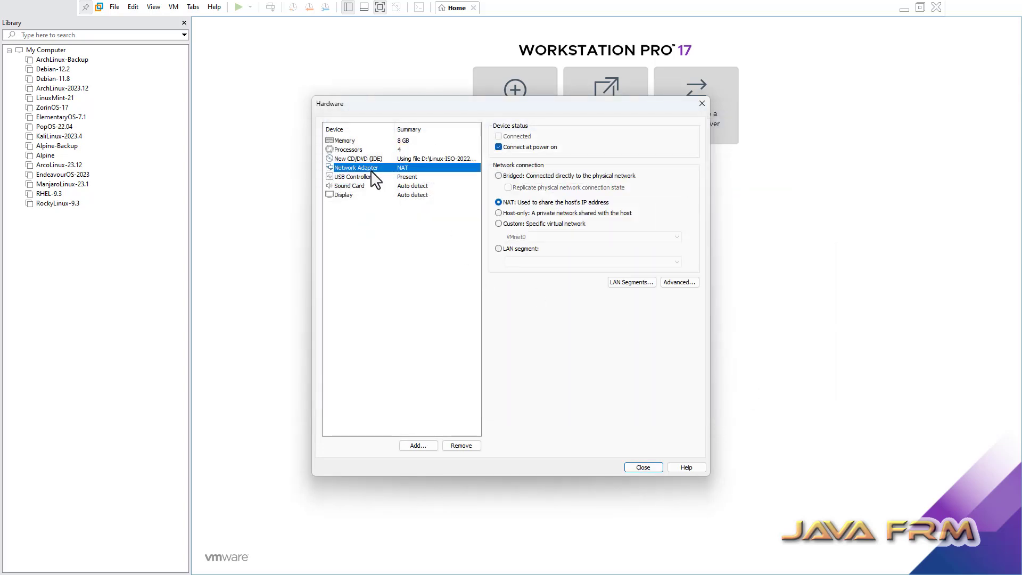
pyautogui.click(498, 213)
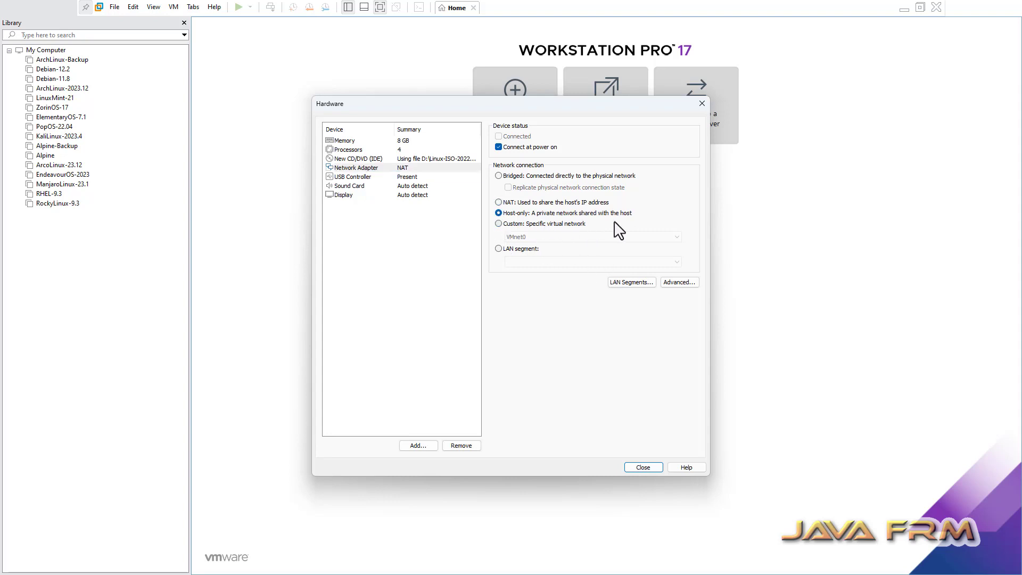
pyautogui.click(643, 467)
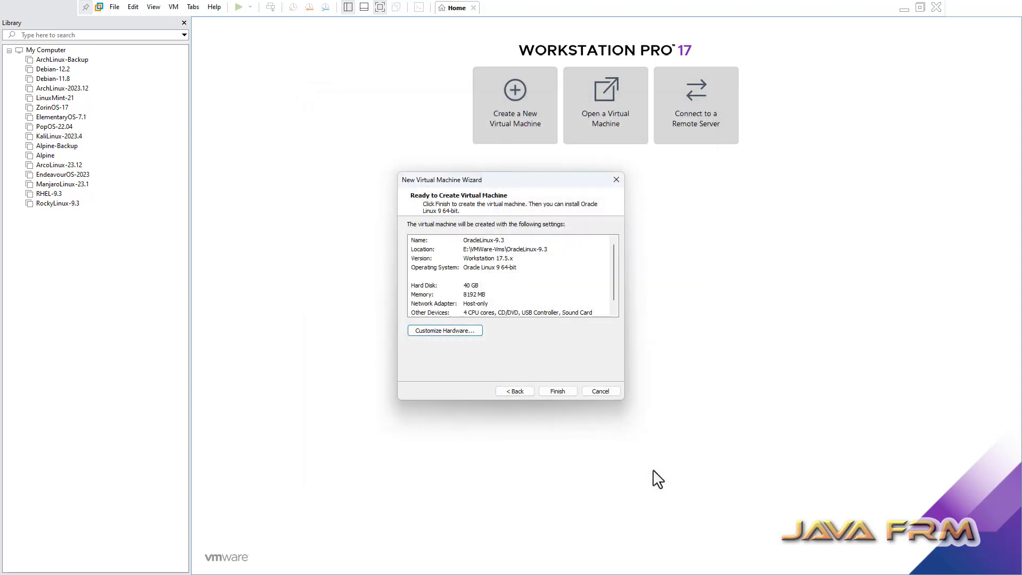
# Finish the wizard, power on OracleLinux-9.3, and boot the Install Oracle Linux 9.3.0 entry.
pyautogui.click(563, 391)
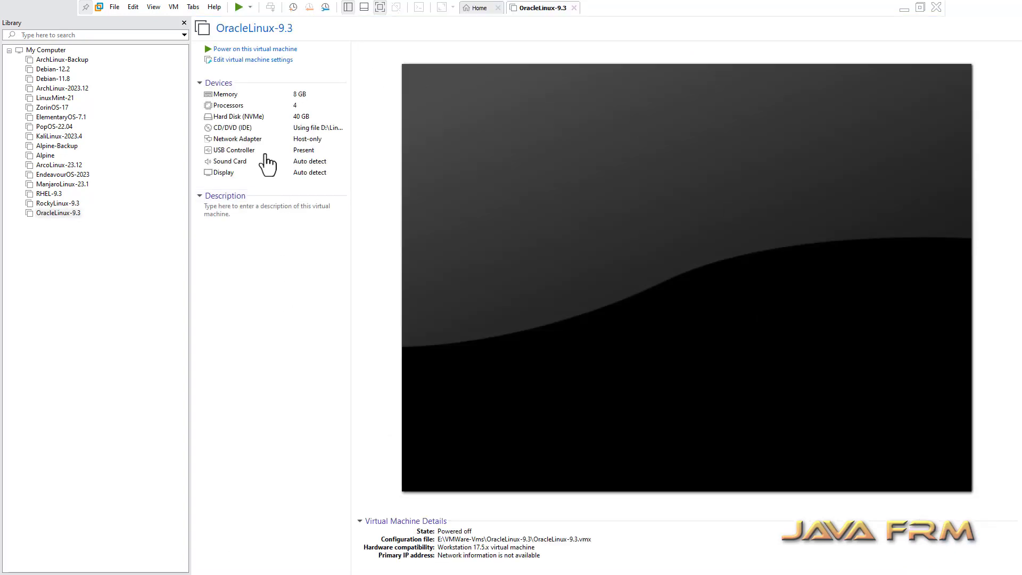
pyautogui.click(262, 50)
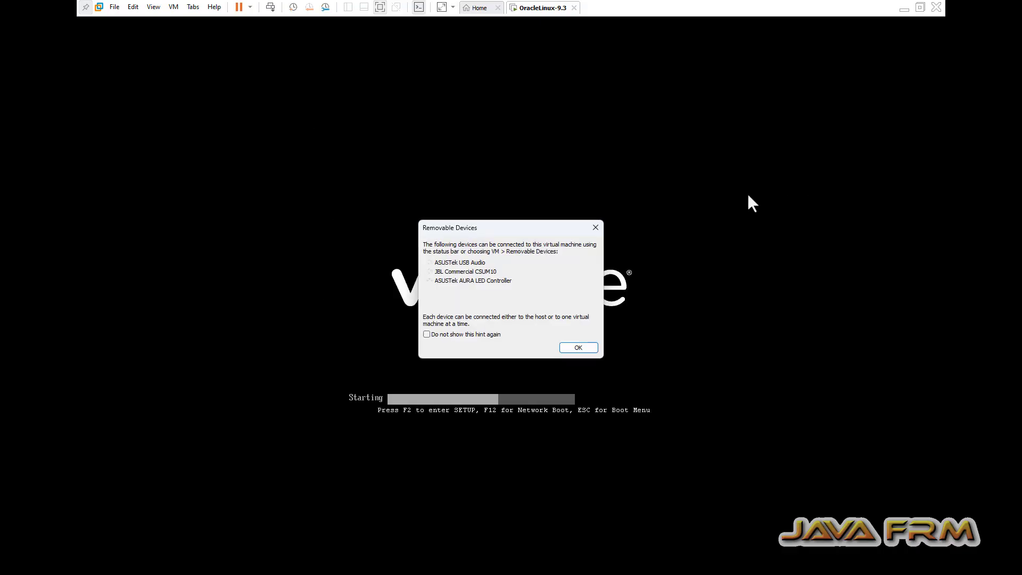
pyautogui.click(585, 350)
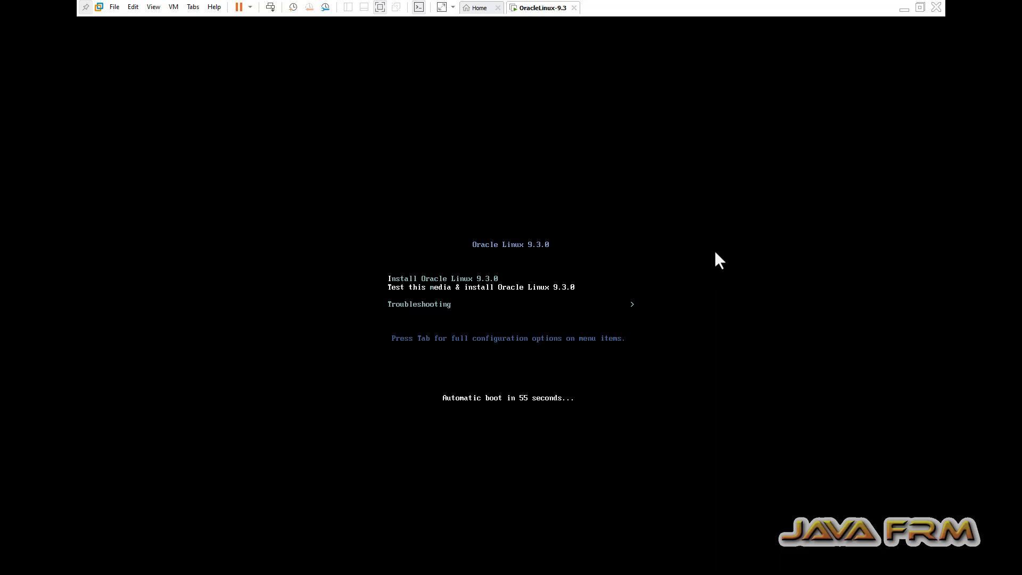
pyautogui.click(575, 326)
pyautogui.press('Up')
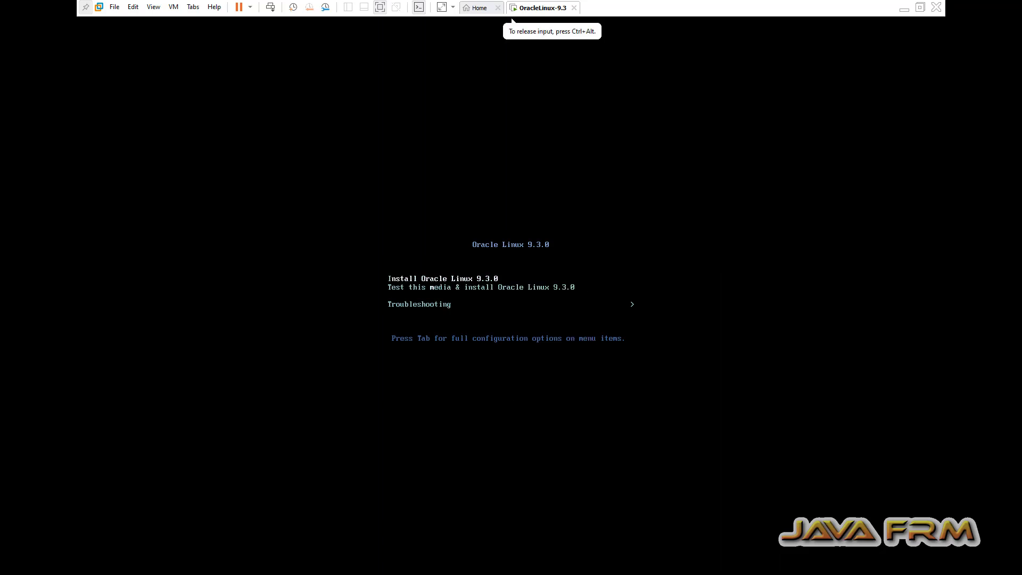
pyautogui.press('Return')
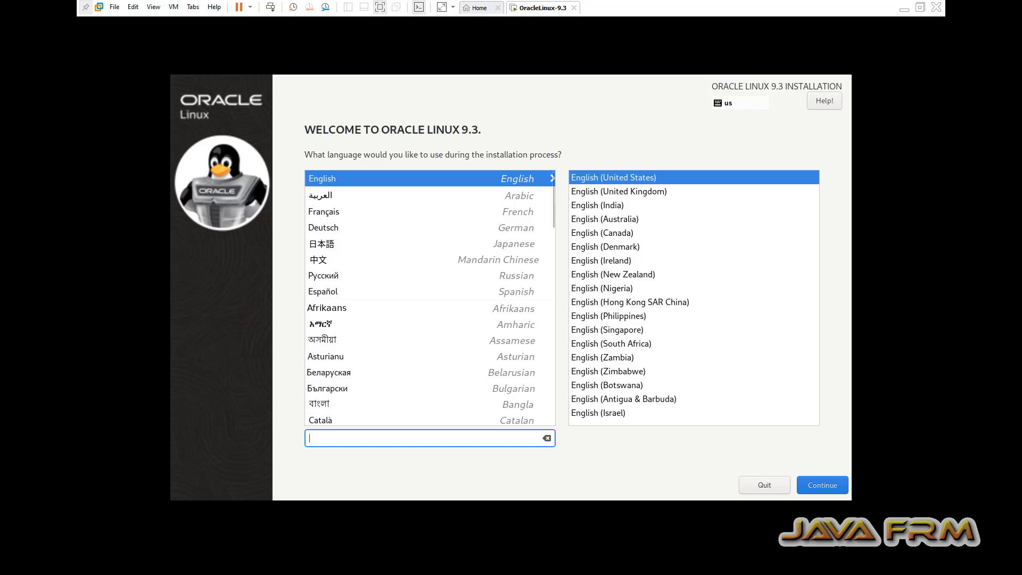
# Keep English (United States) and choose the 40 GiB NVMe disk as installation destination.
pyautogui.click(820, 485)
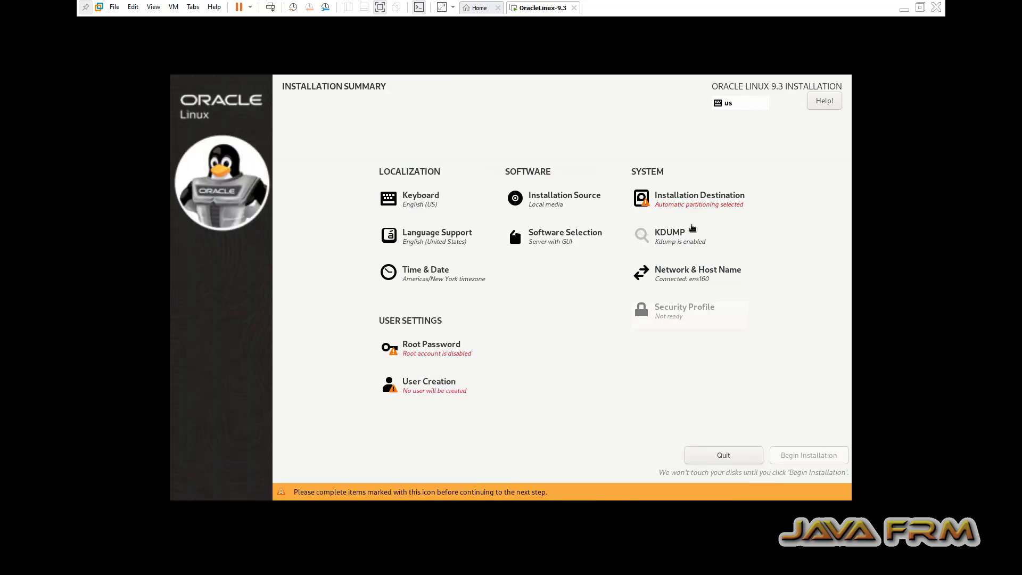
pyautogui.click(692, 198)
pyautogui.click(244, 202)
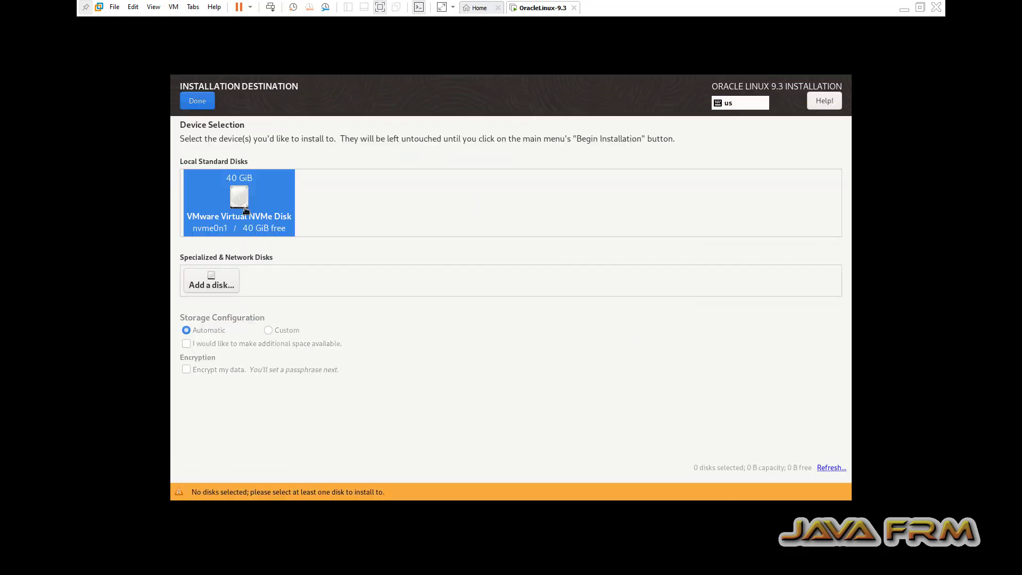
pyautogui.click(206, 104)
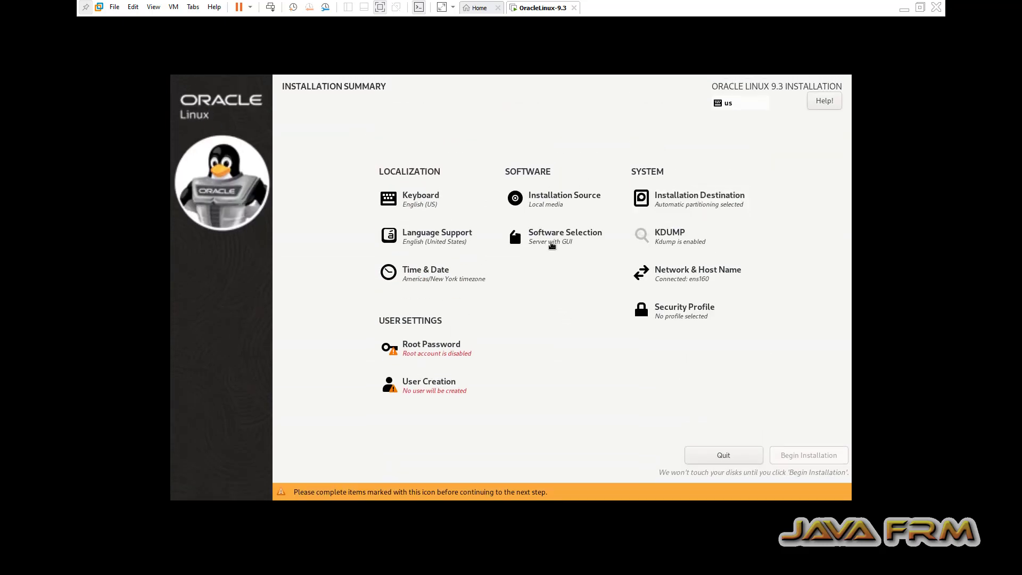
# Keep Server with GUI software and set the timezone to Asia/Kolkata.
pyautogui.click(551, 245)
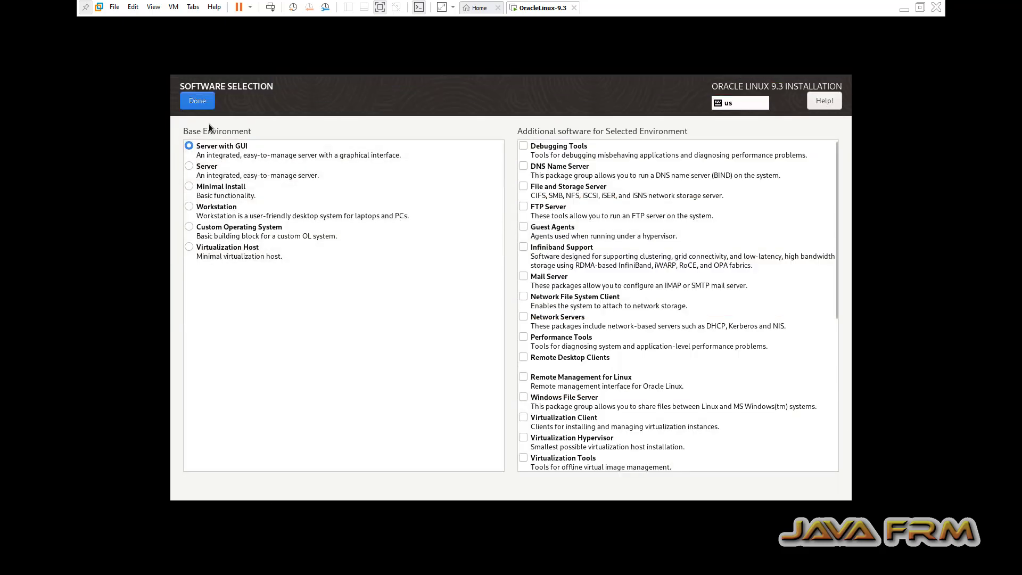
pyautogui.click(200, 100)
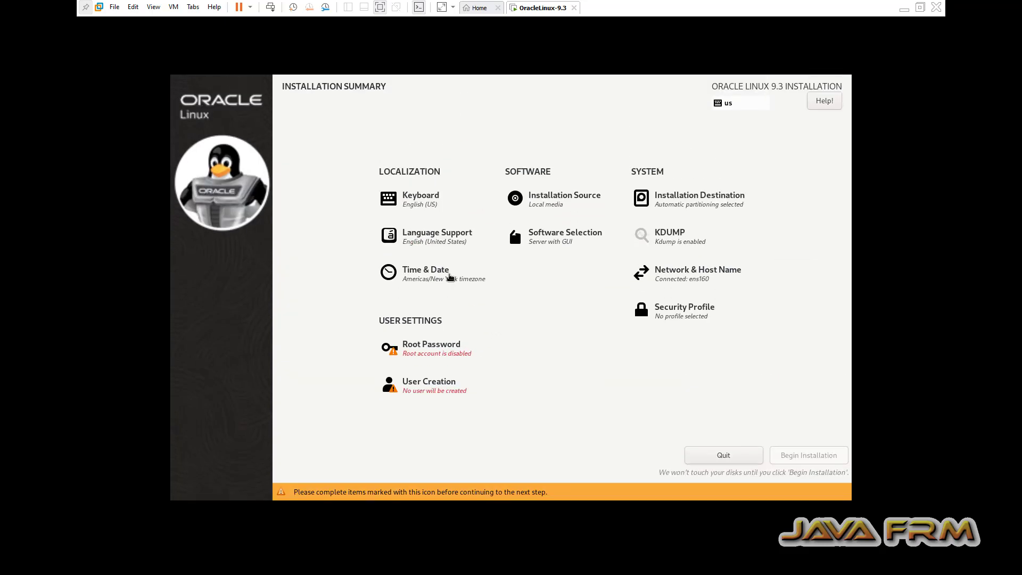
pyautogui.click(450, 278)
pyautogui.click(632, 289)
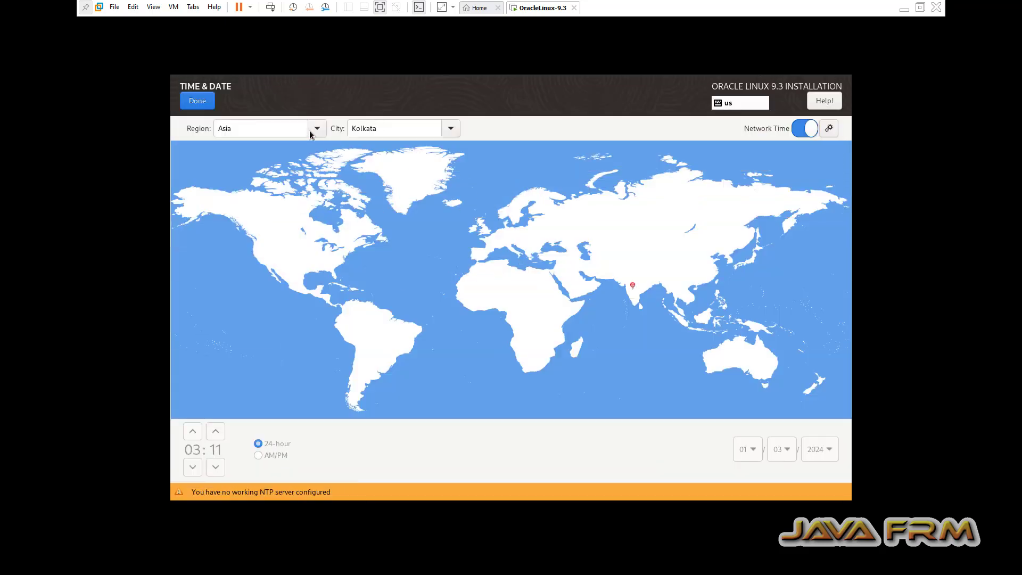
pyautogui.click(197, 101)
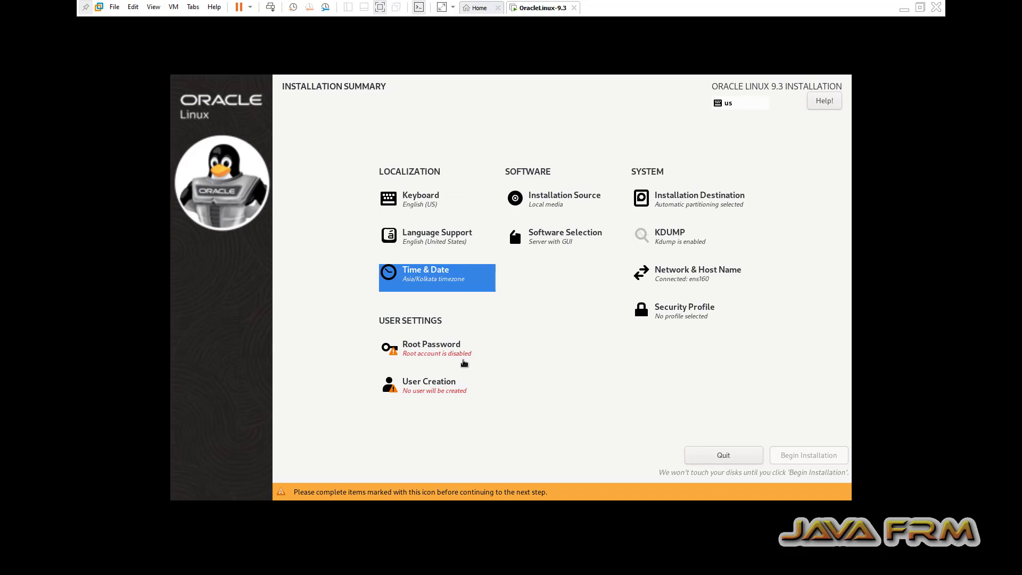
pyautogui.click(455, 360)
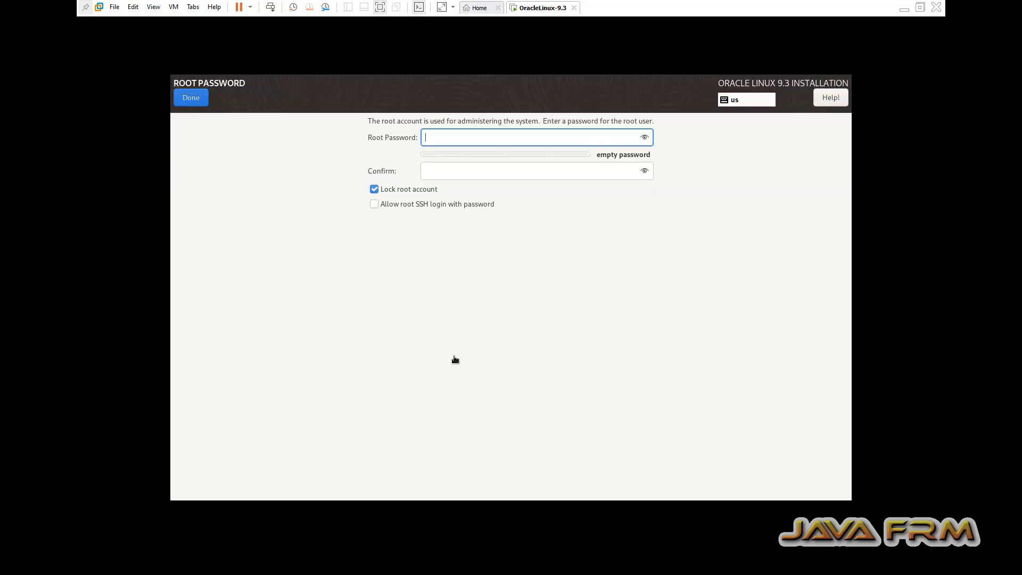
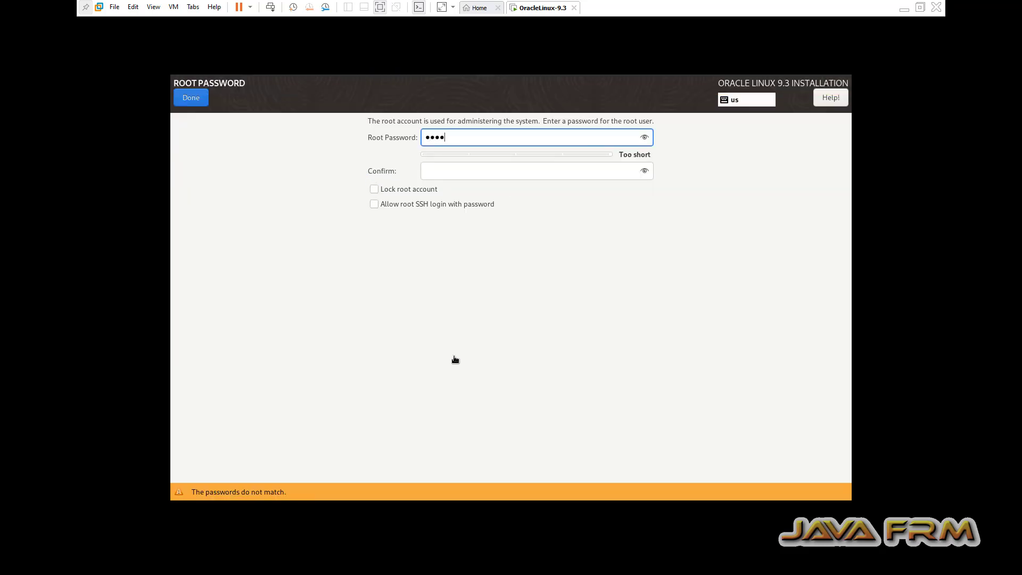
# Enter and confirm the root password, accepting the weak-password warning.
pyautogui.click(437, 175)
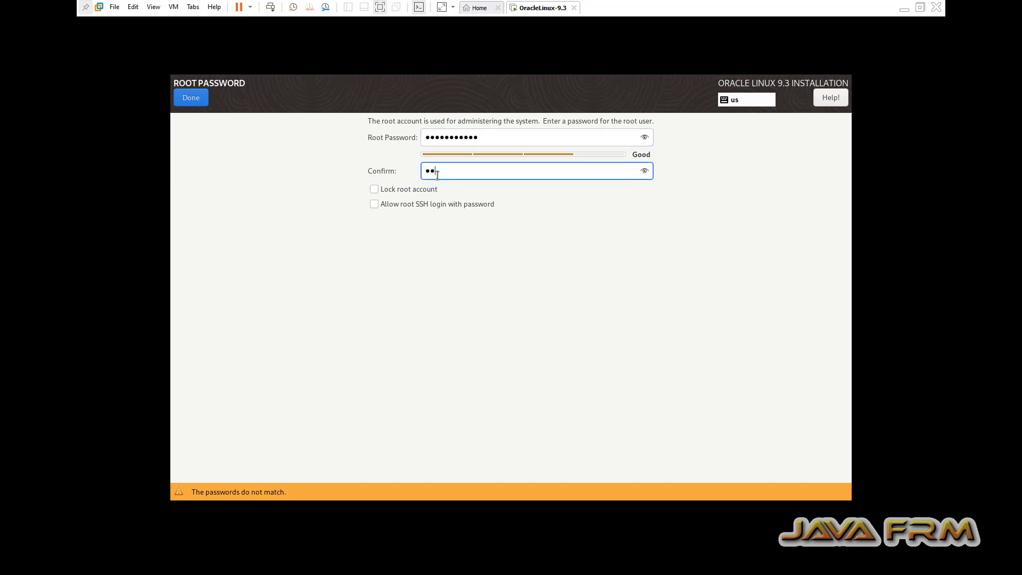
pyautogui.doubleClick(483, 142)
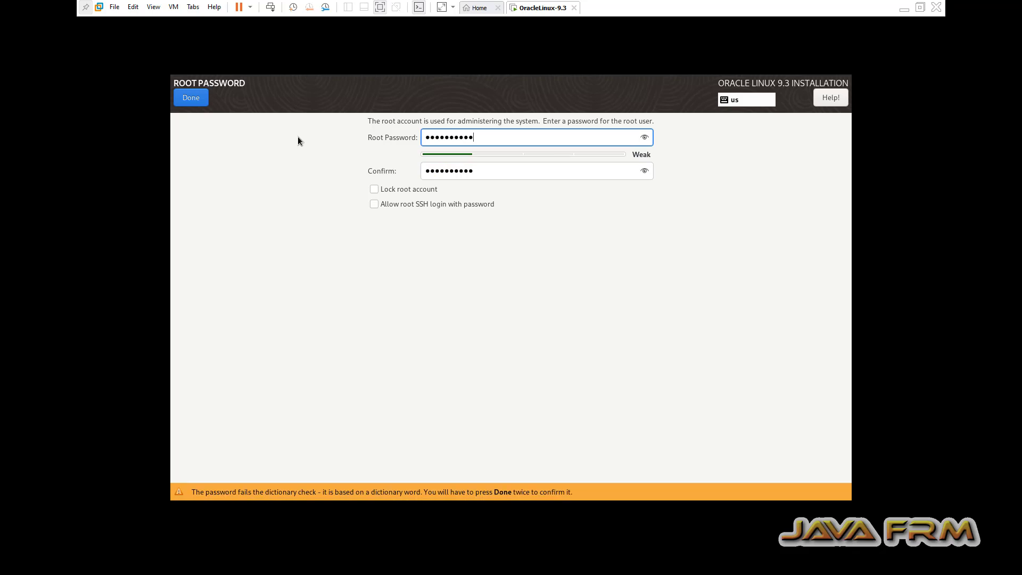
pyautogui.click(193, 101)
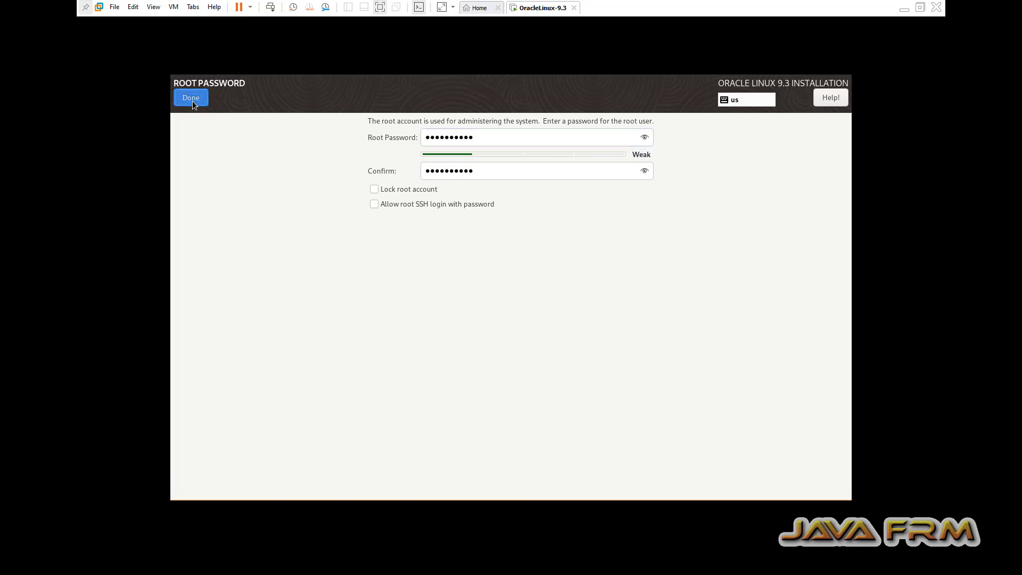
pyautogui.click(192, 100)
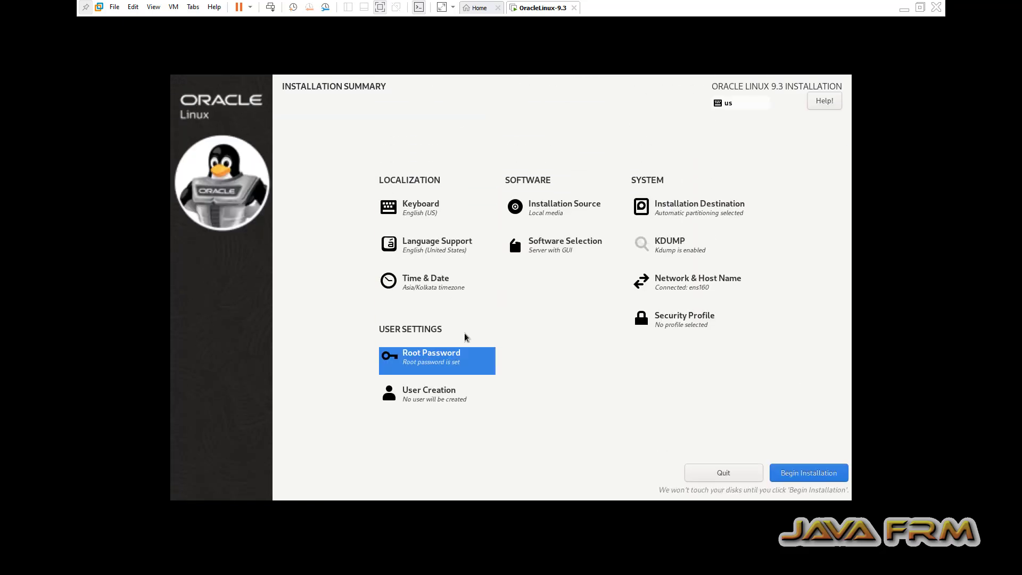
# Fill in the user's full name, password and confirmation, accepting the weak-password warning.
pyautogui.click(443, 396)
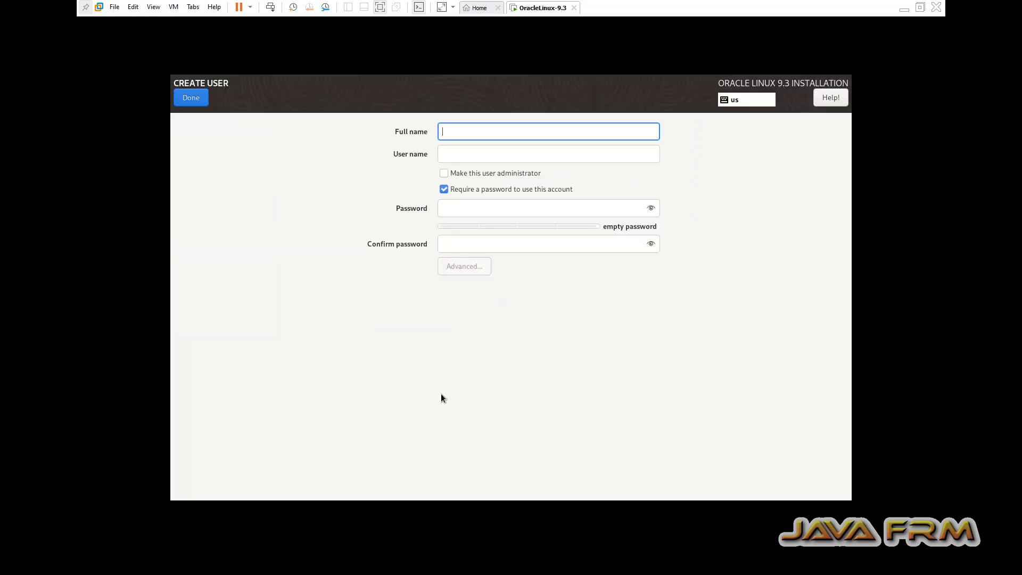
pyautogui.write('javafrm')
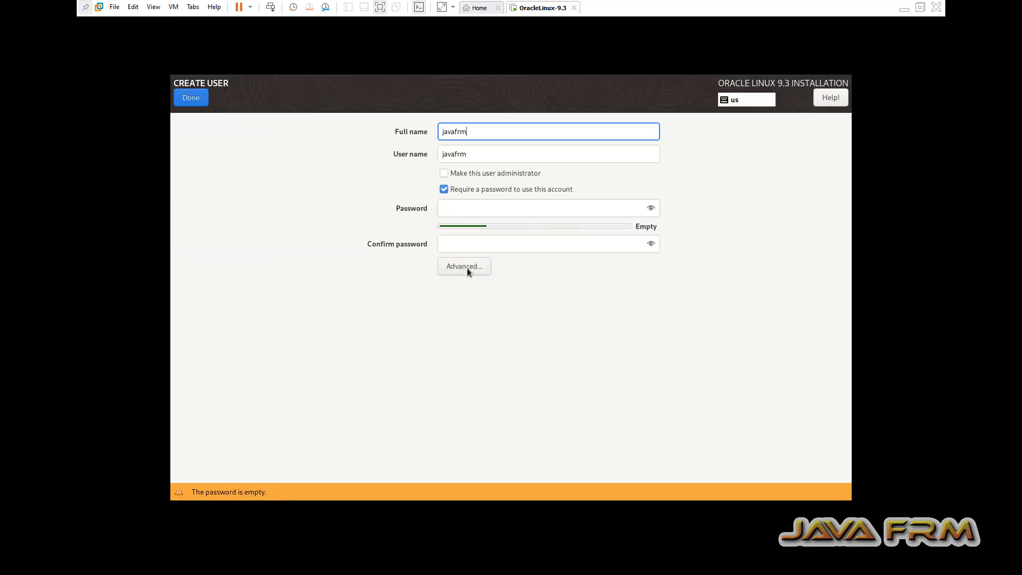
pyautogui.click(469, 210)
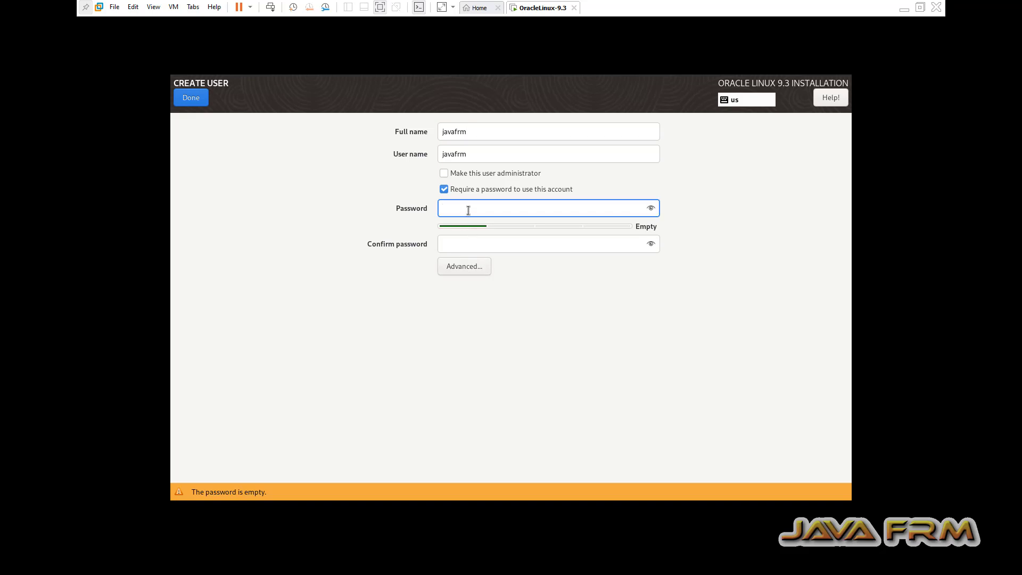
pyautogui.write('•••••••••')
pyautogui.click(468, 244)
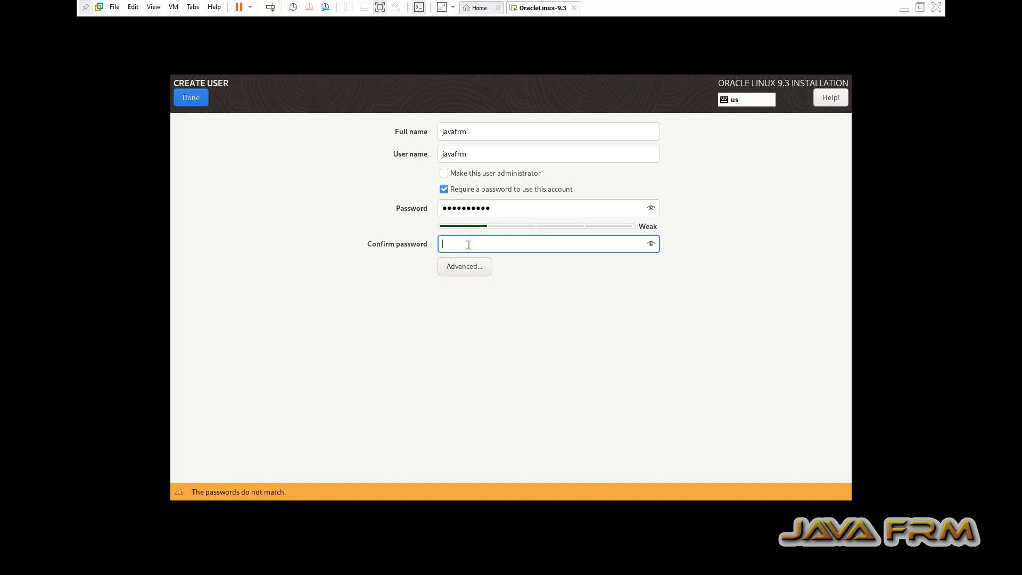
pyautogui.write('••••••••••')
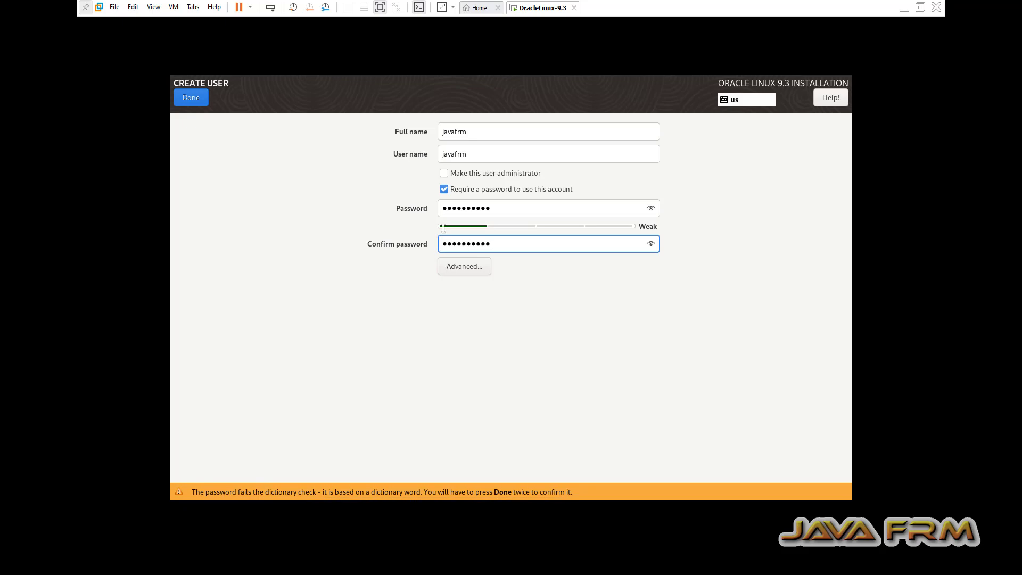
pyautogui.click(193, 99)
pyautogui.click(193, 99)
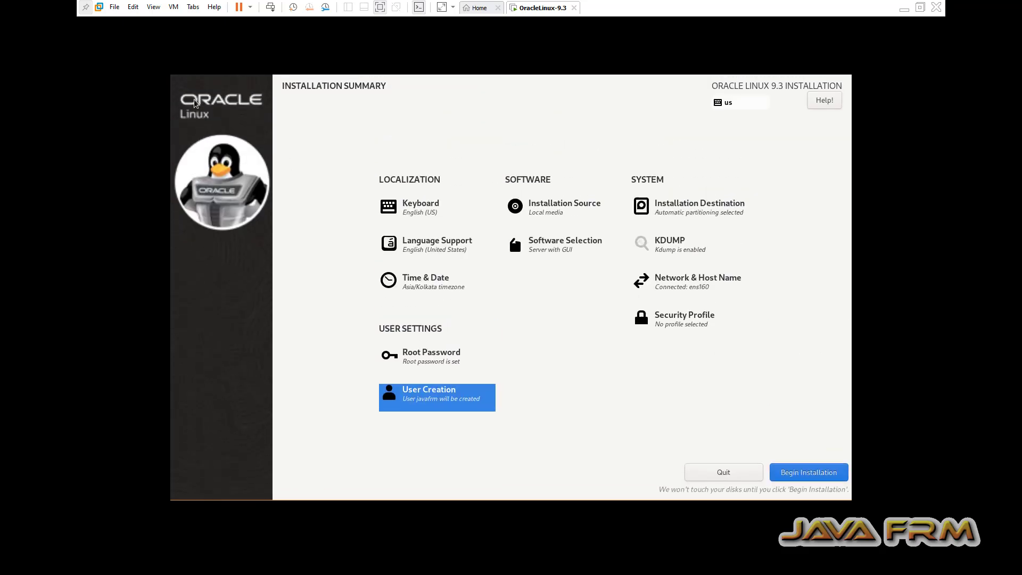
# Begin installation, log in with the user's password after reboot, and skip the welcome tour.
pyautogui.click(803, 472)
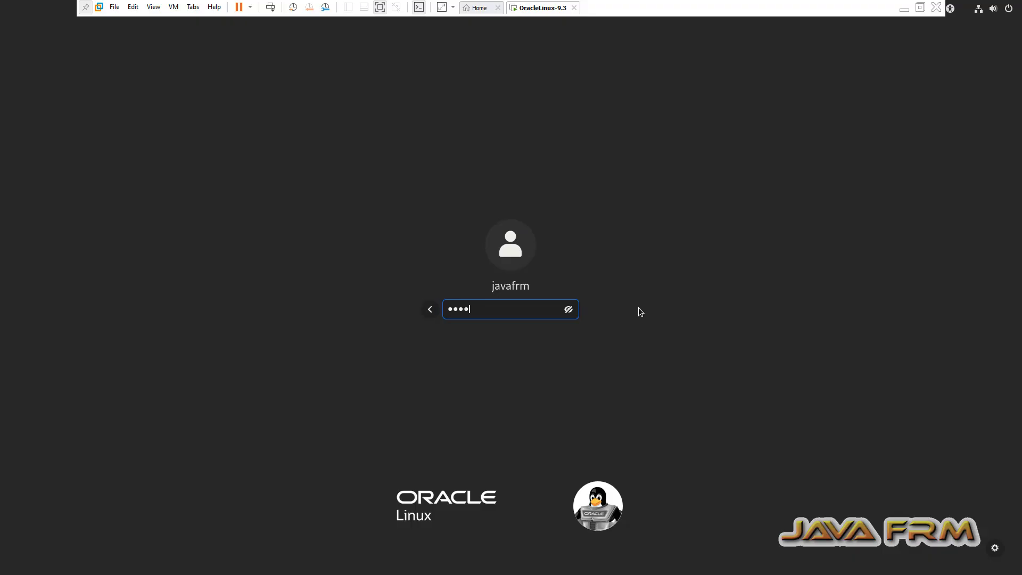
pyautogui.press('Return')
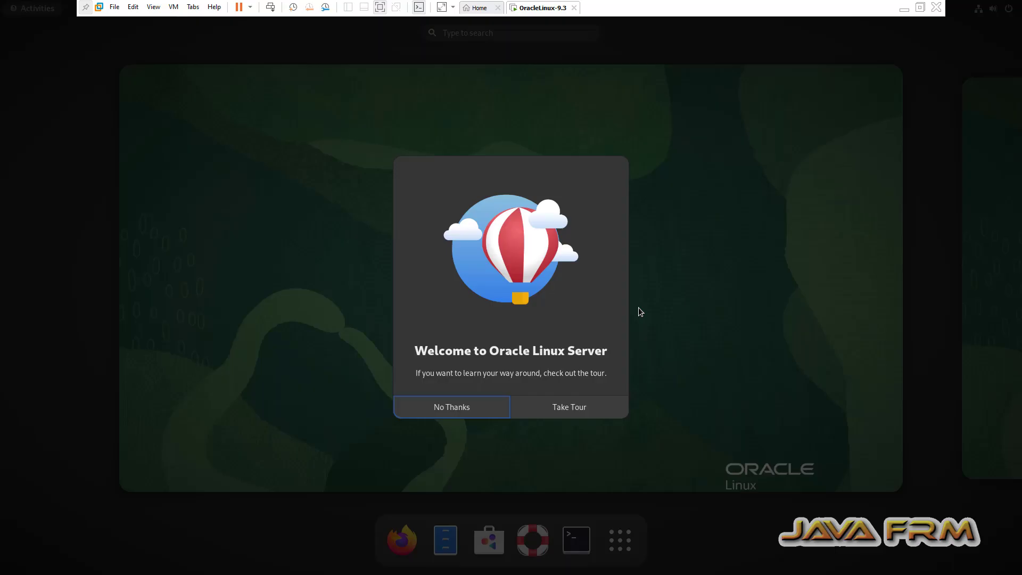
pyautogui.click(458, 414)
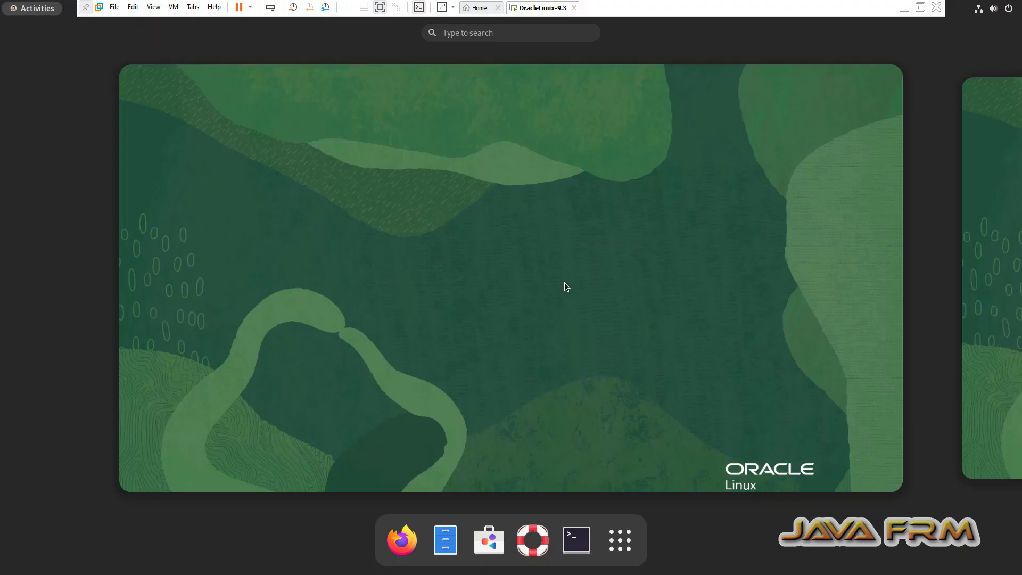
pyautogui.click(174, 6)
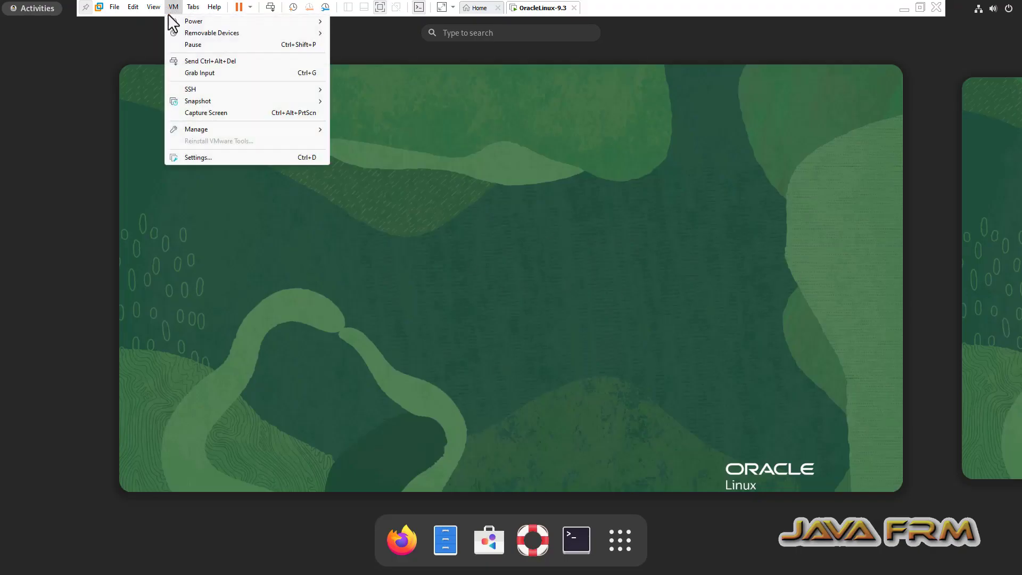
pyautogui.click(221, 157)
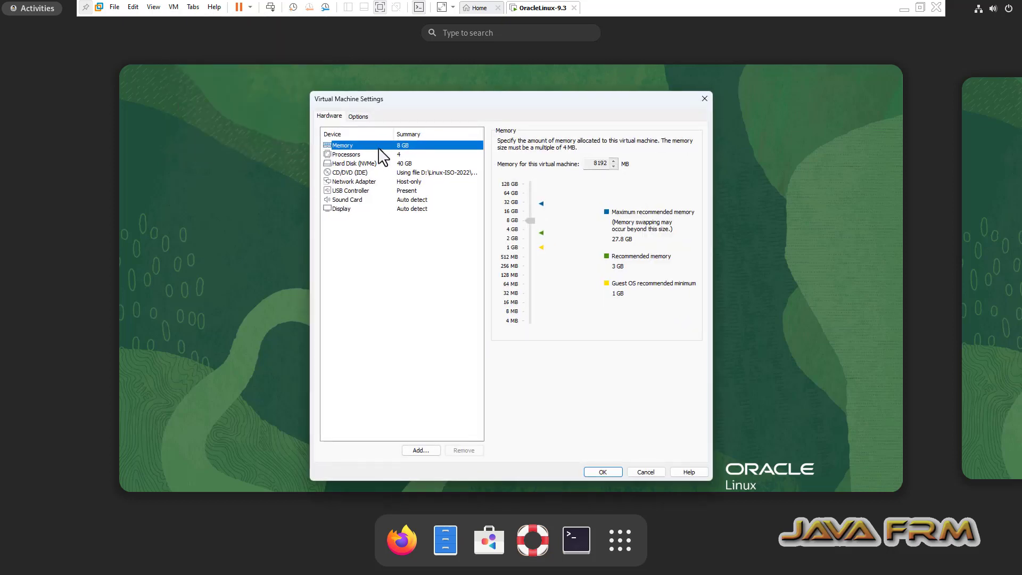
pyautogui.click(355, 116)
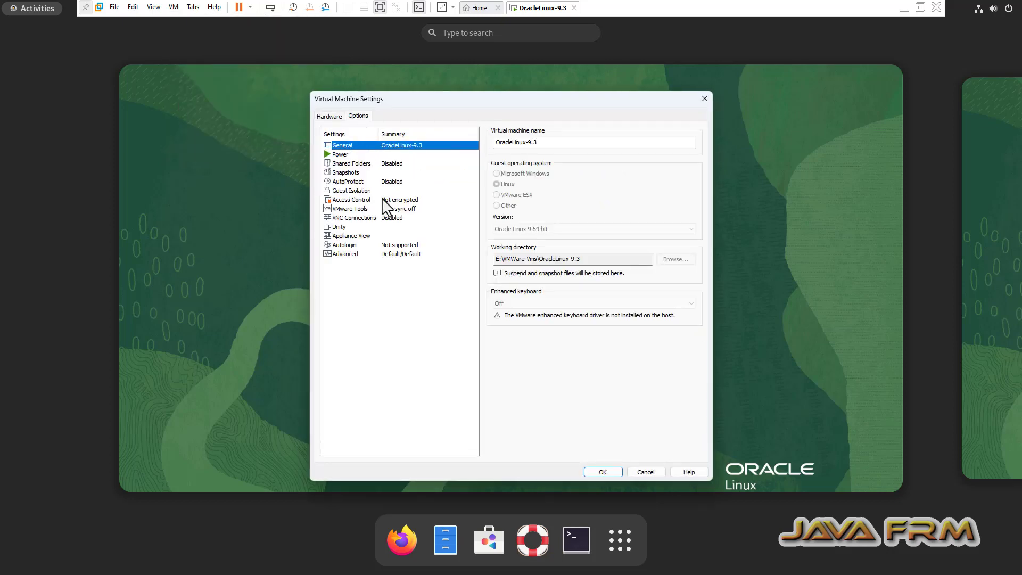
pyautogui.click(345, 191)
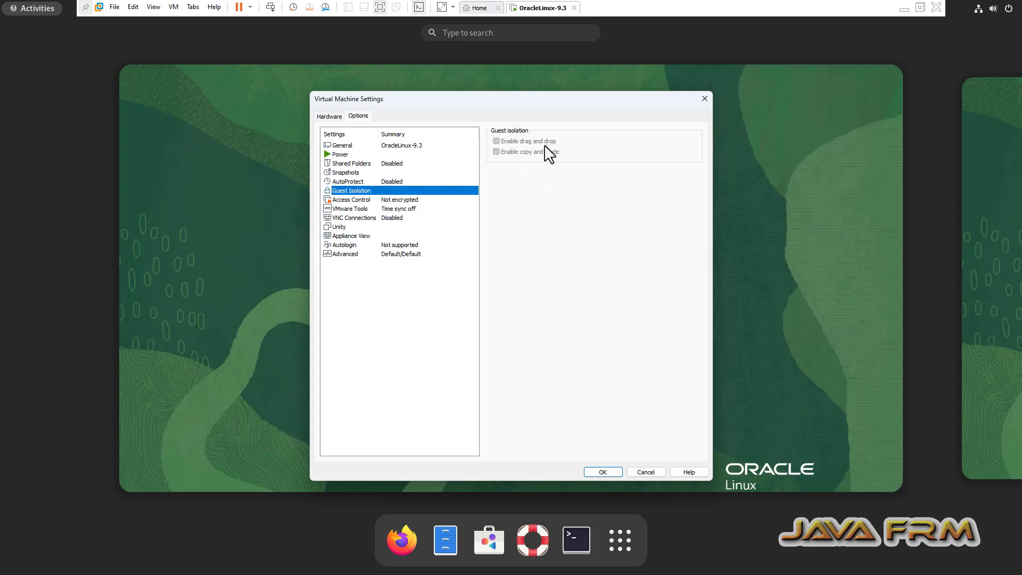
pyautogui.click(704, 98)
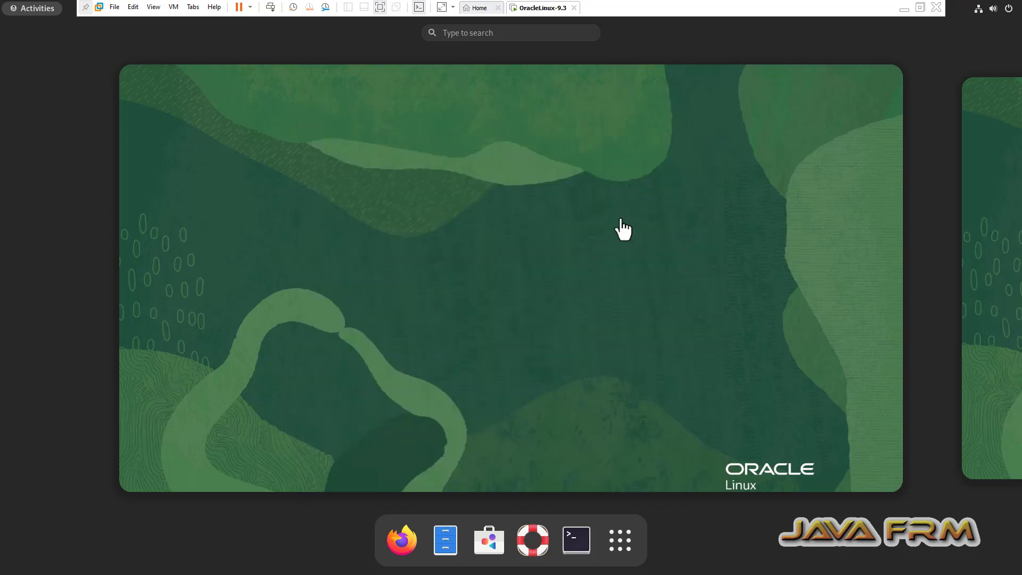
# Open a maximized terminal with enlarged text in the Oracle Linux guest.
pyautogui.click(590, 551)
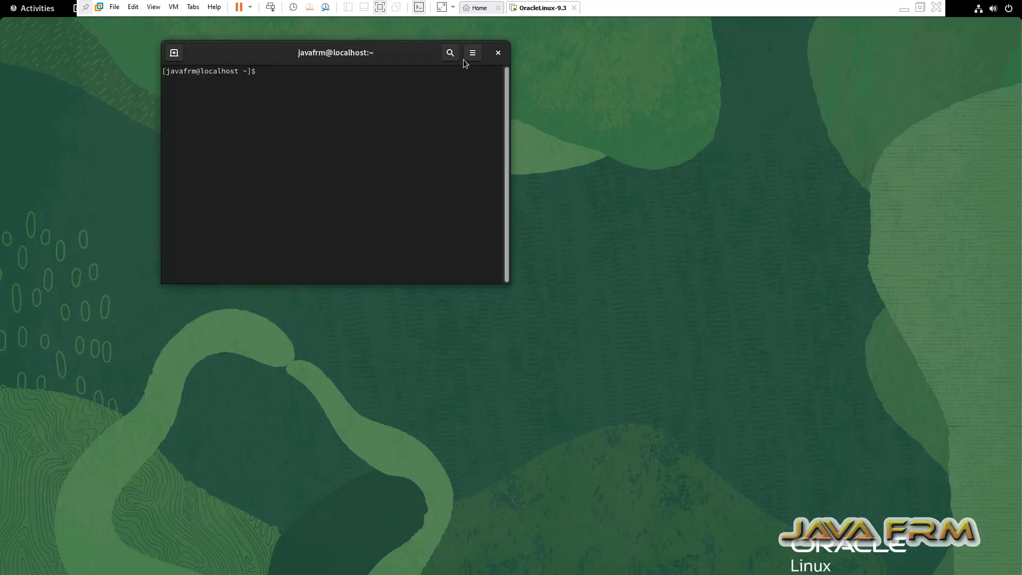
pyautogui.doubleClick(394, 56)
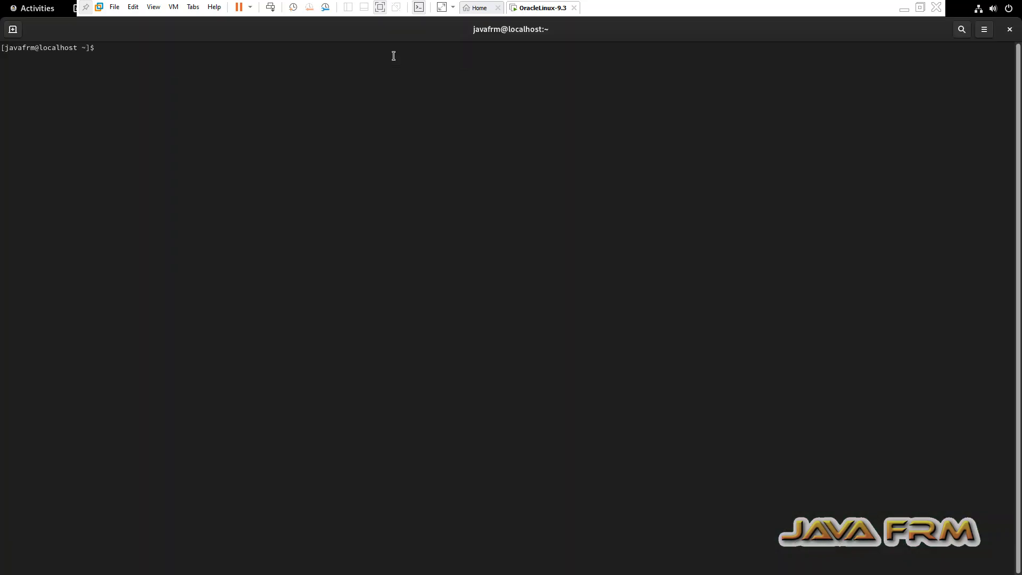
pyautogui.hotkey('ctrl', '+')
pyautogui.hotkey('ctrl', '+')
pyautogui.hotkey('ctrl', '+')
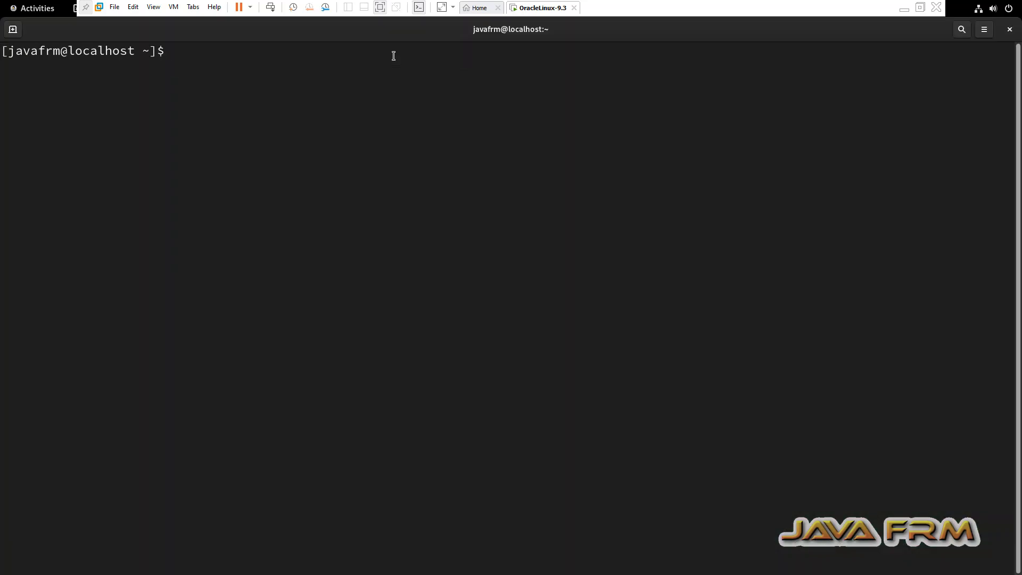
# Run df -kh and free -m to show disk and memory usage.
pyautogui.write('df -kh')
pyautogui.press('Return')
pyautogui.press('Return')
pyautogui.write('free')
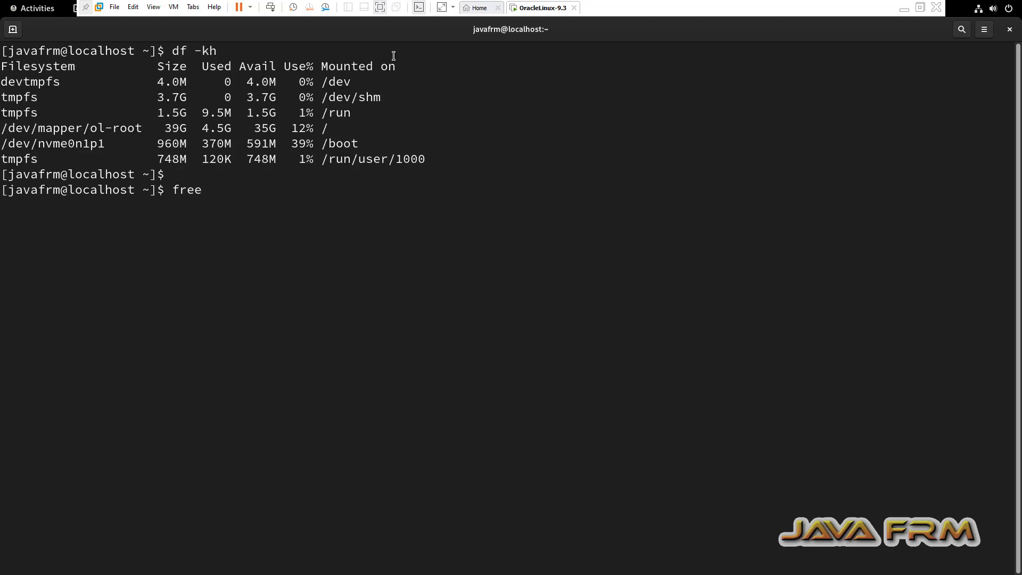
pyautogui.write(' -m')
pyautogui.press('Return')
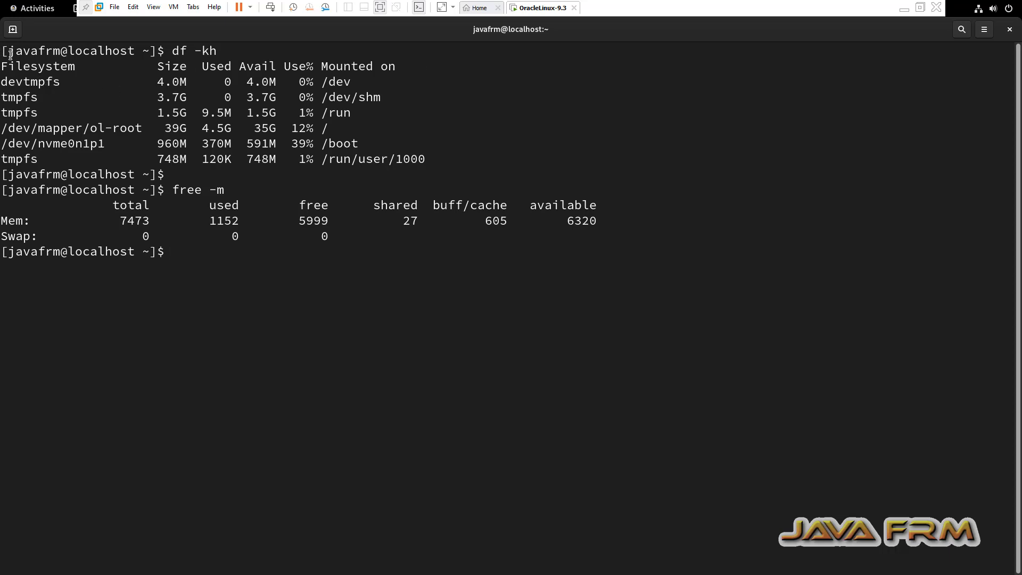
# Copy the disk and memory output and minimize VMware.
pyautogui.moveTo(10, 54); pyautogui.dragTo(155, 274)
pyautogui.rightClick(127, 169)
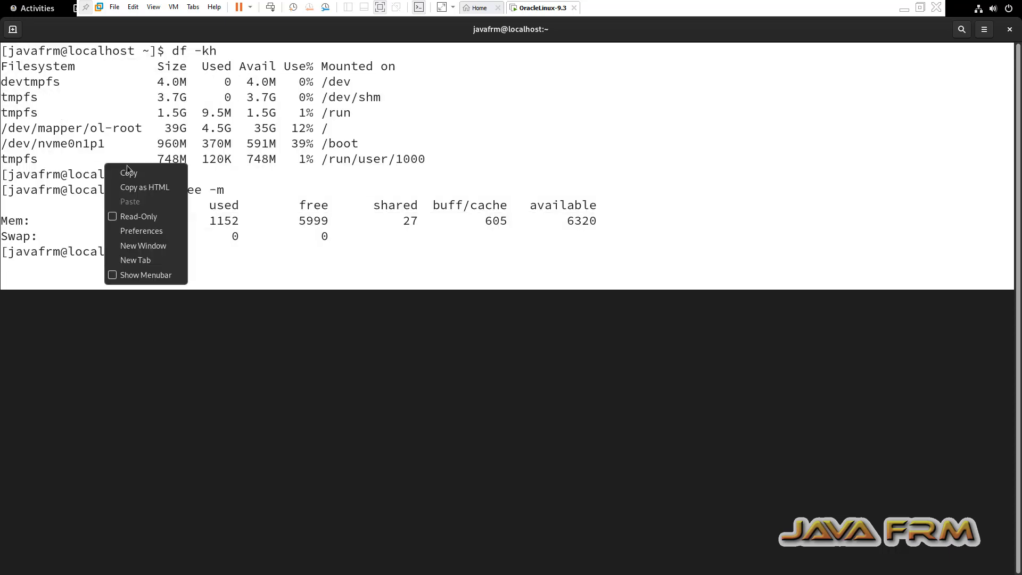
pyautogui.click(127, 169)
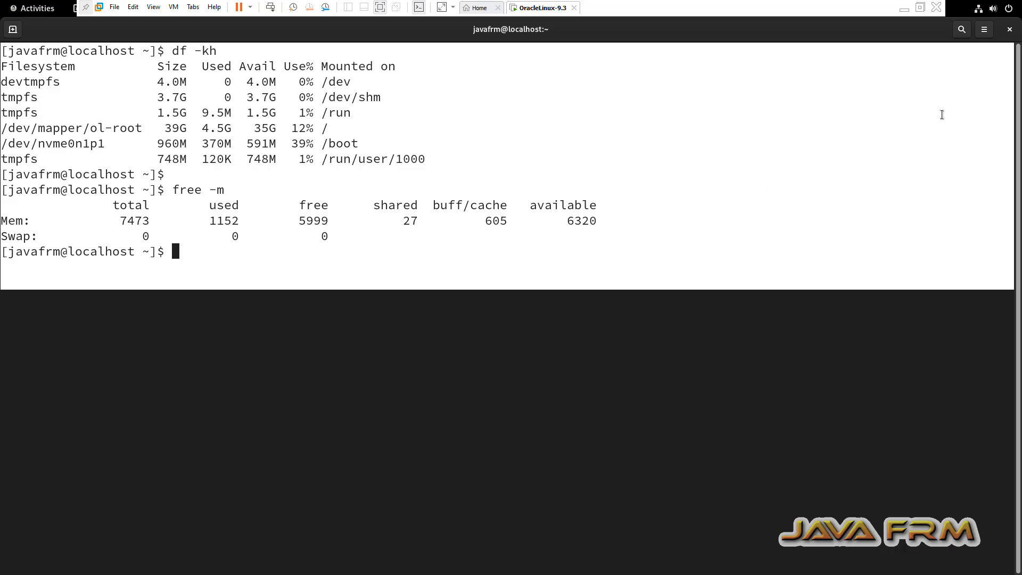
pyautogui.click(904, 9)
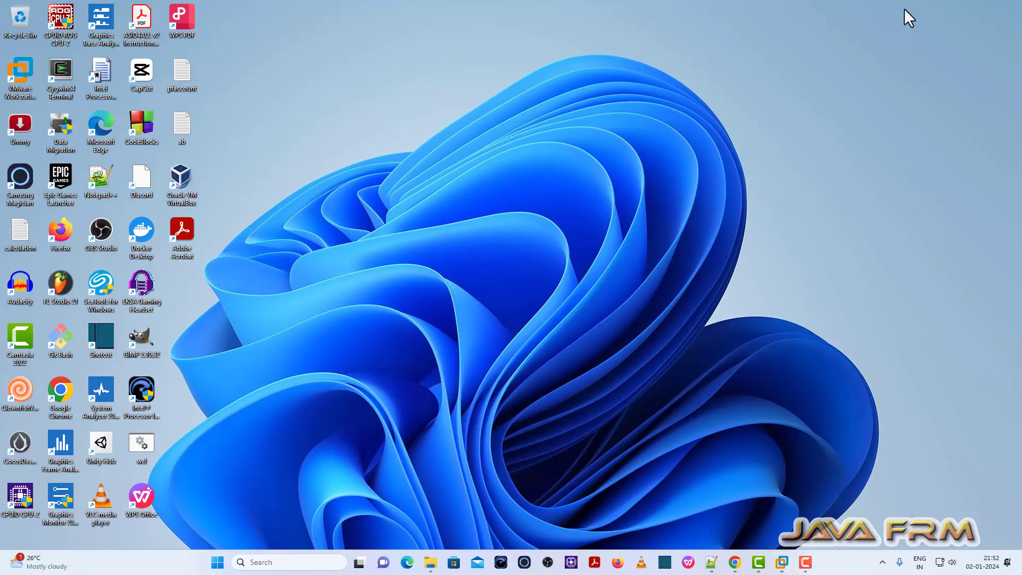
# In Notepad++, close the new 31 tab without saving.
pyautogui.click(711, 562)
pyautogui.click(925, 44)
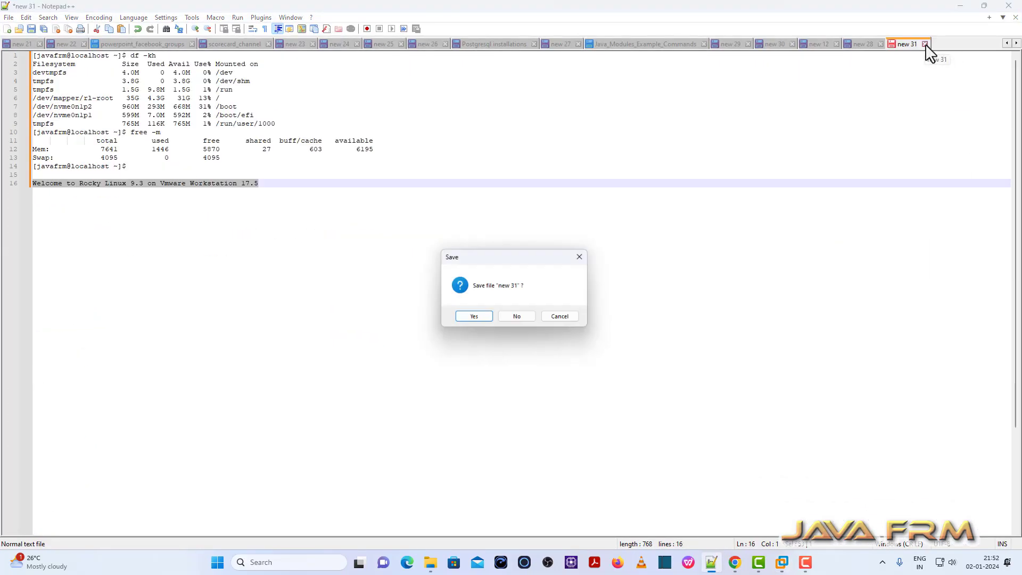
pyautogui.click(518, 318)
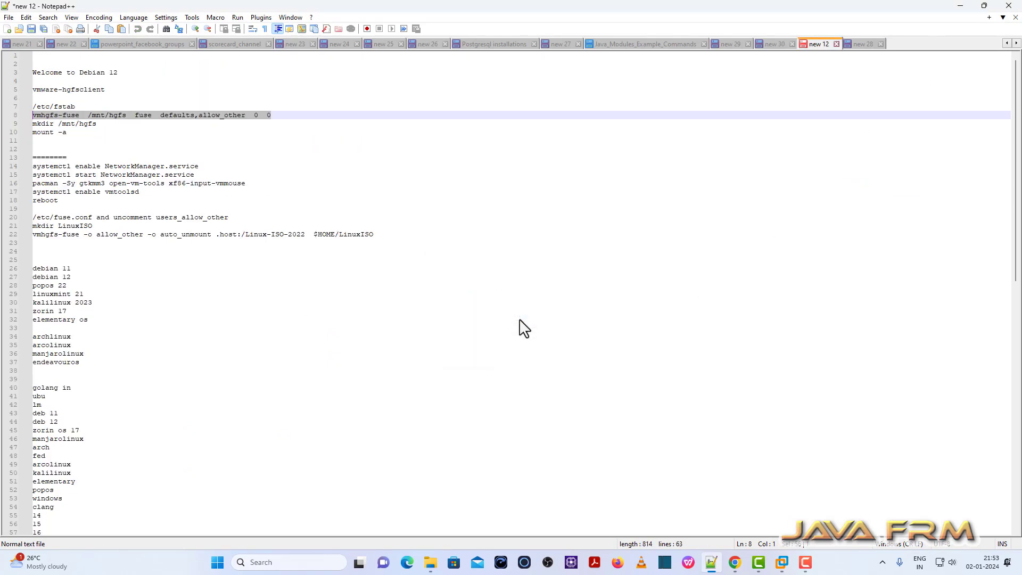
pyautogui.click(862, 46)
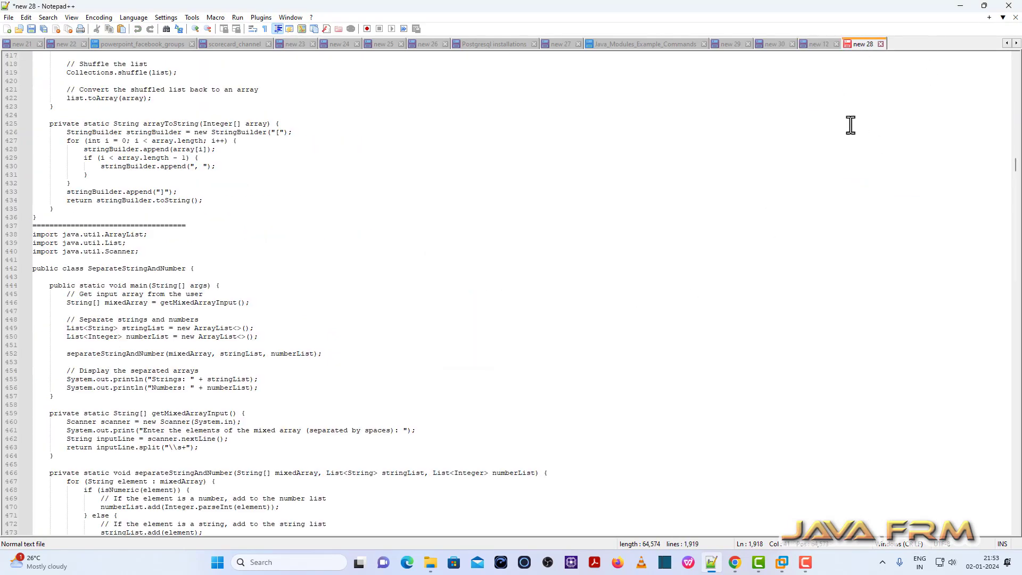
# Paste the output into a new tab and add the line 'Welcome to Oracle Linux 8.3 on Vmware Workstation', then select it.
pyautogui.hotkey('ctrl', 'n')
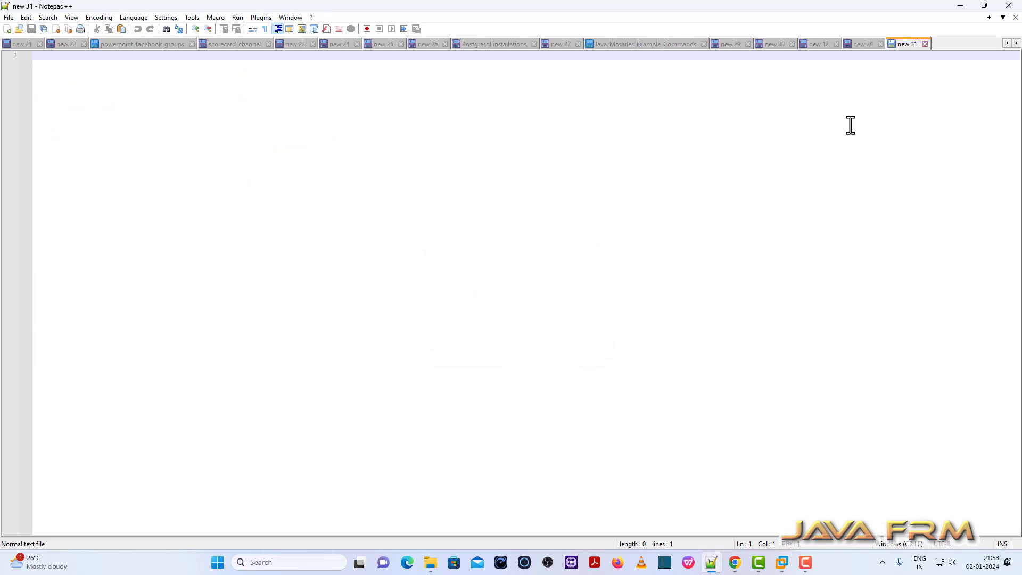
pyautogui.hotkey('ctrl', 'v')
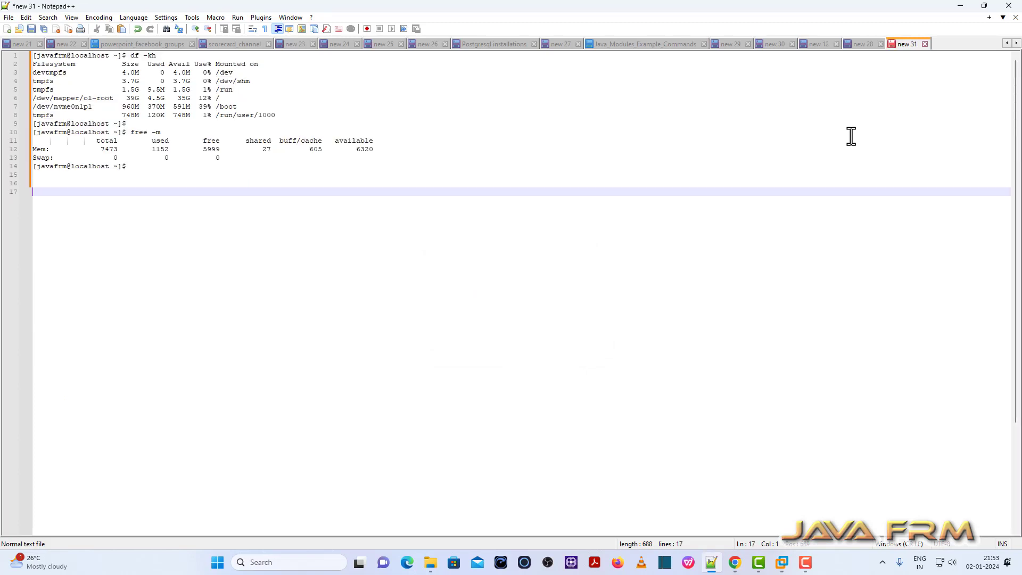
pyautogui.write('Welcome to Oracle Linux 8.3 on Vmware Workstation 17.5')
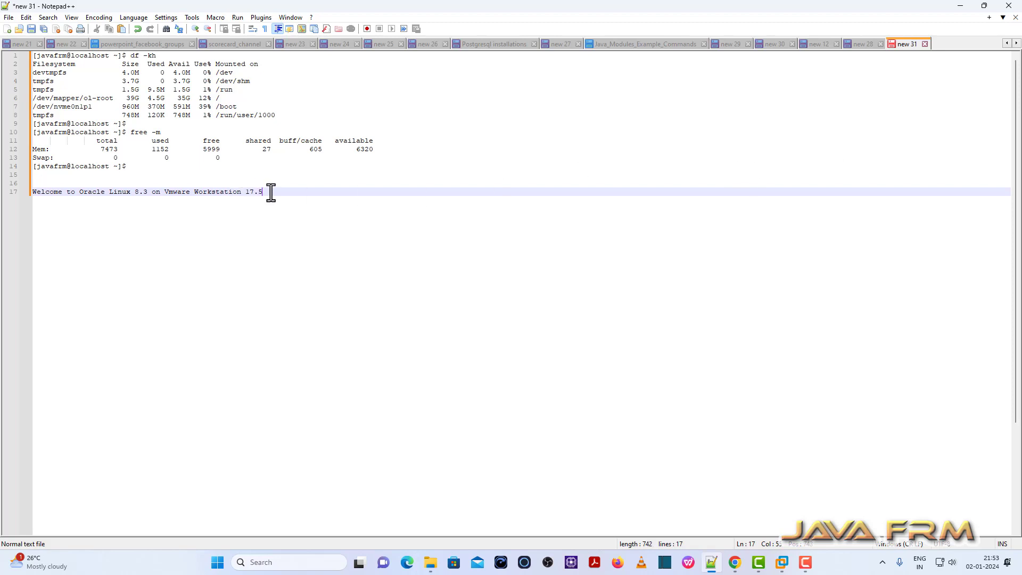
pyautogui.moveTo(266, 193); pyautogui.dragTo(3, 192)
pyautogui.press('super+c')
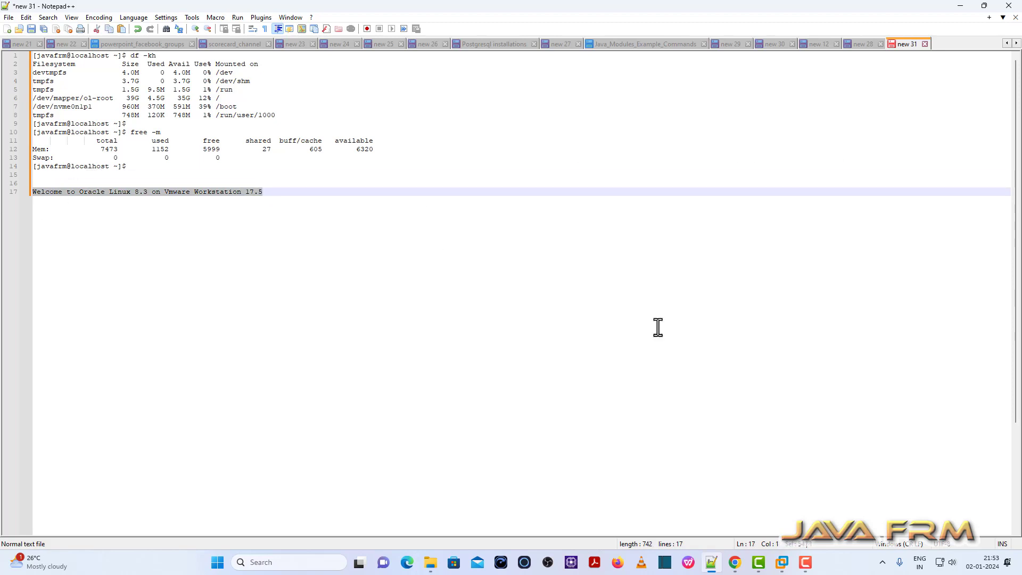
# Paste the welcome line at a fresh prompt in the guest terminal.
pyautogui.moveTo(787, 559)
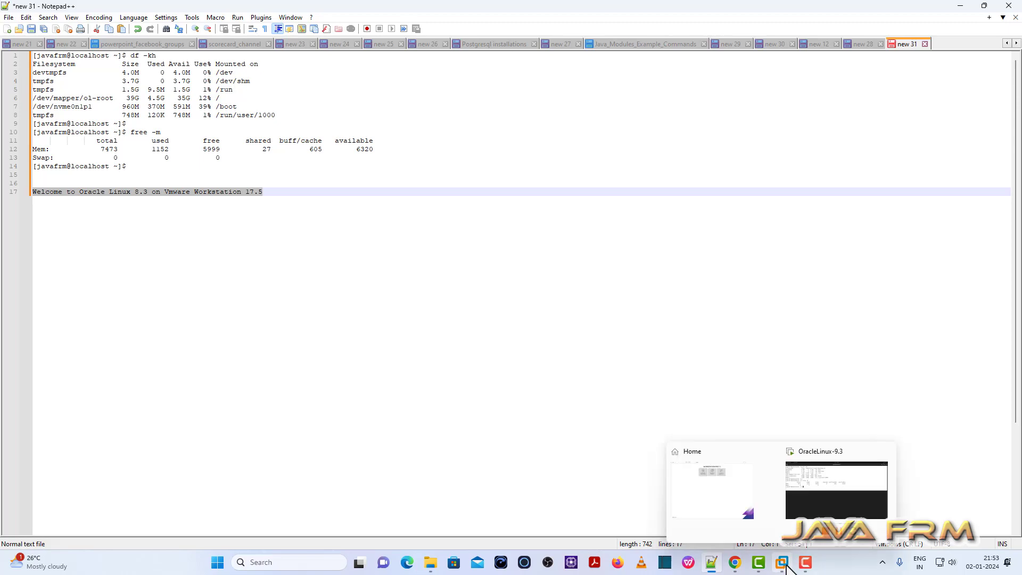
pyautogui.click(816, 506)
pyautogui.press('Return')
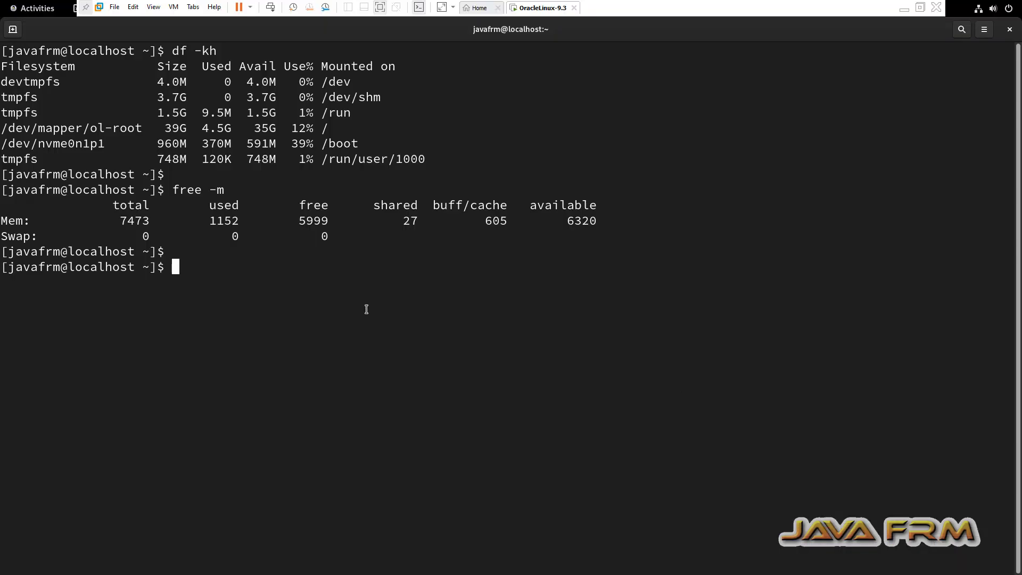
pyautogui.rightClick(367, 309)
pyautogui.click(417, 347)
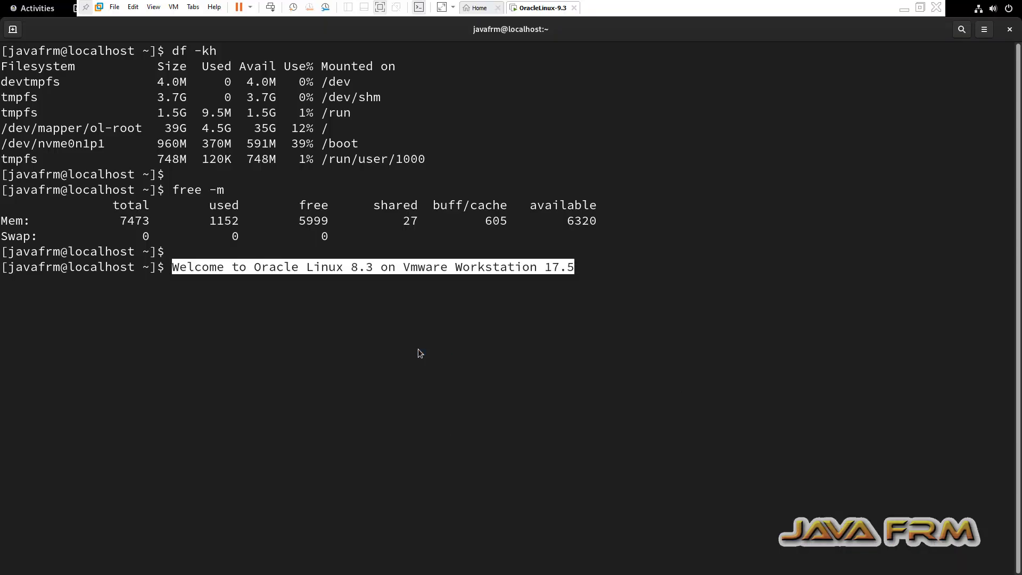
# Change the version from 8.3 to 9.3, run the line, and close the terminal.
pyautogui.press('Left')
pyautogui.press('Left')
pyautogui.press('Left')
pyautogui.press('Left')
pyautogui.press('Left')
pyautogui.press('Left')
pyautogui.press('Left')
pyautogui.press('Left')
pyautogui.press('Left')
pyautogui.press('Left')
pyautogui.press('Left')
pyautogui.press('Left')
pyautogui.press('Left')
pyautogui.press('Left')
pyautogui.press('Left')
pyautogui.press('Left')
pyautogui.press('Left')
pyautogui.press('Left')
pyautogui.press('Left')
pyautogui.press('Left')
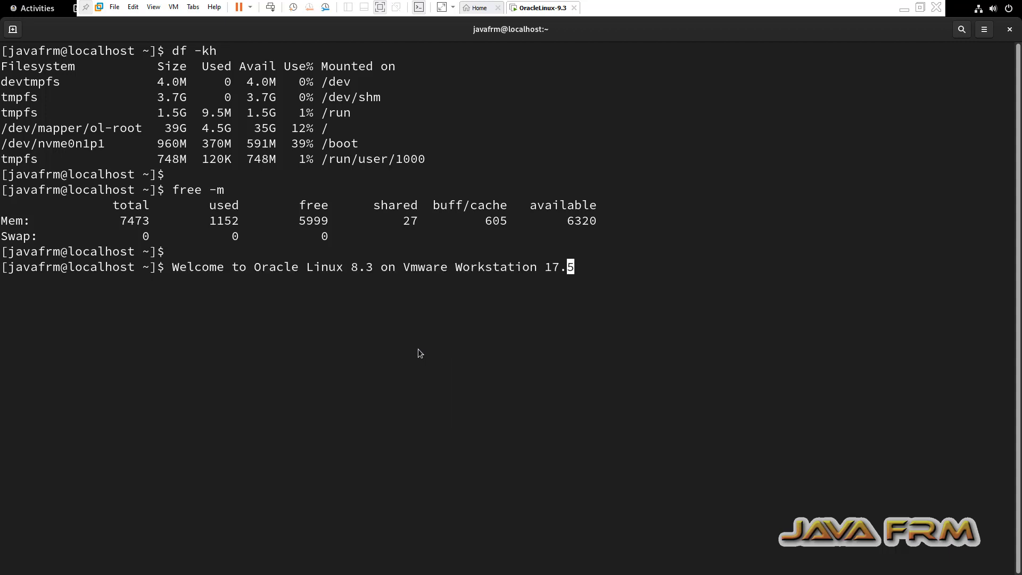
pyautogui.press('Left')
pyautogui.press('BackSpace')
pyautogui.write('9')
pyautogui.press('Return')
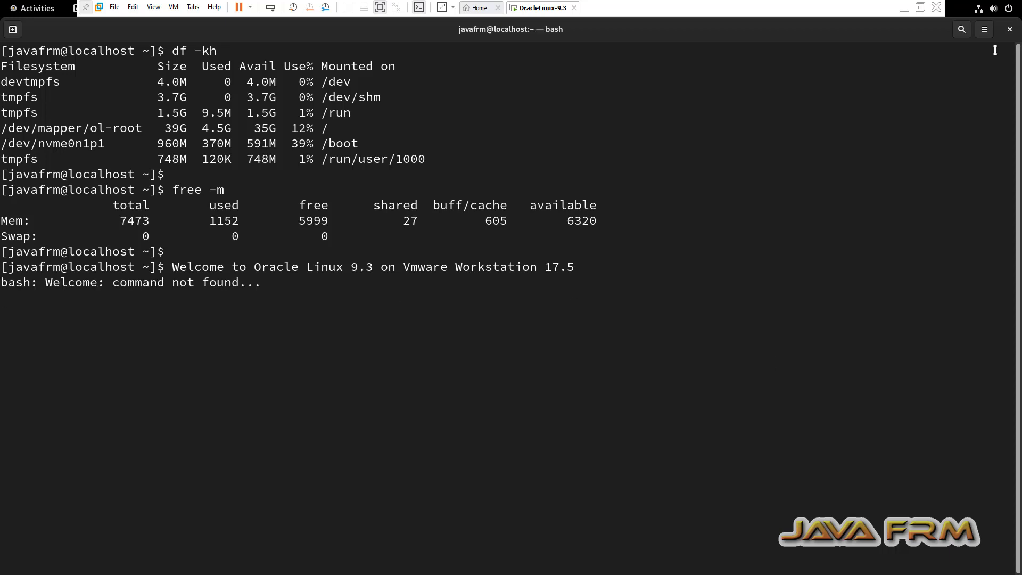
pyautogui.click(1008, 31)
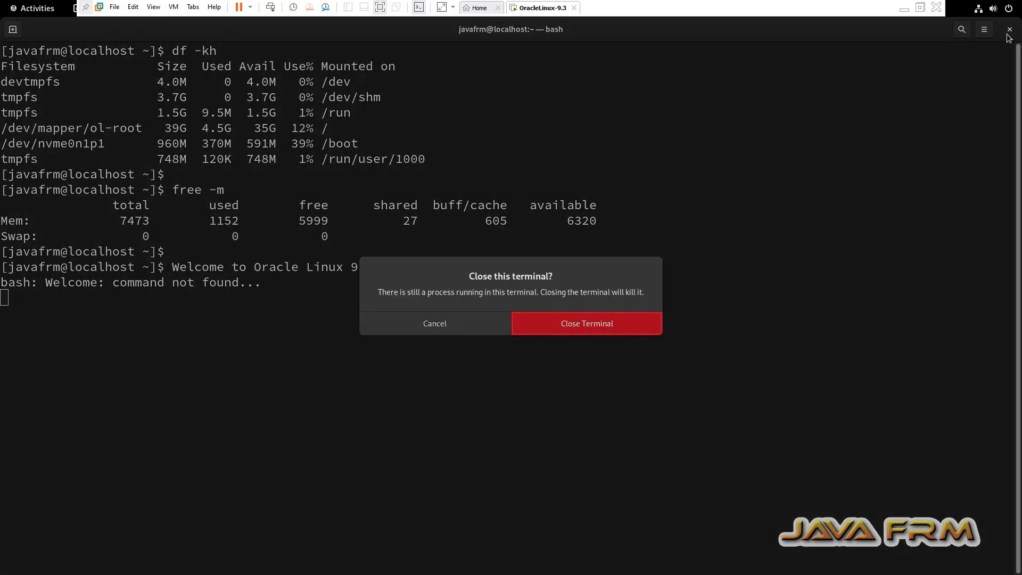
# Confirm closing the terminal, show Documents in a maximized Files window, and exit full screen.
pyautogui.click(616, 329)
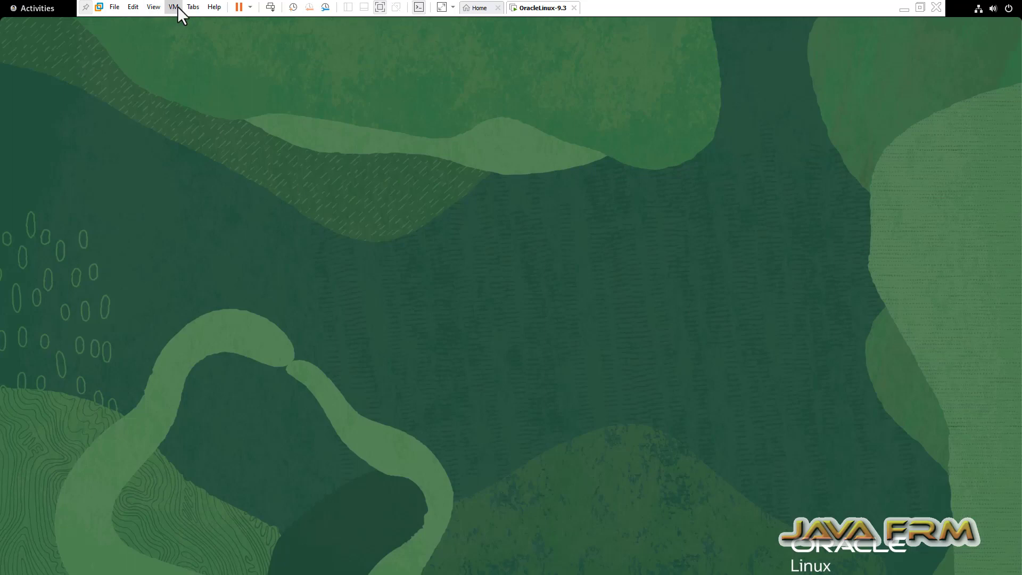
pyautogui.click(33, 9)
pyautogui.click(445, 540)
pyautogui.doubleClick(278, 162)
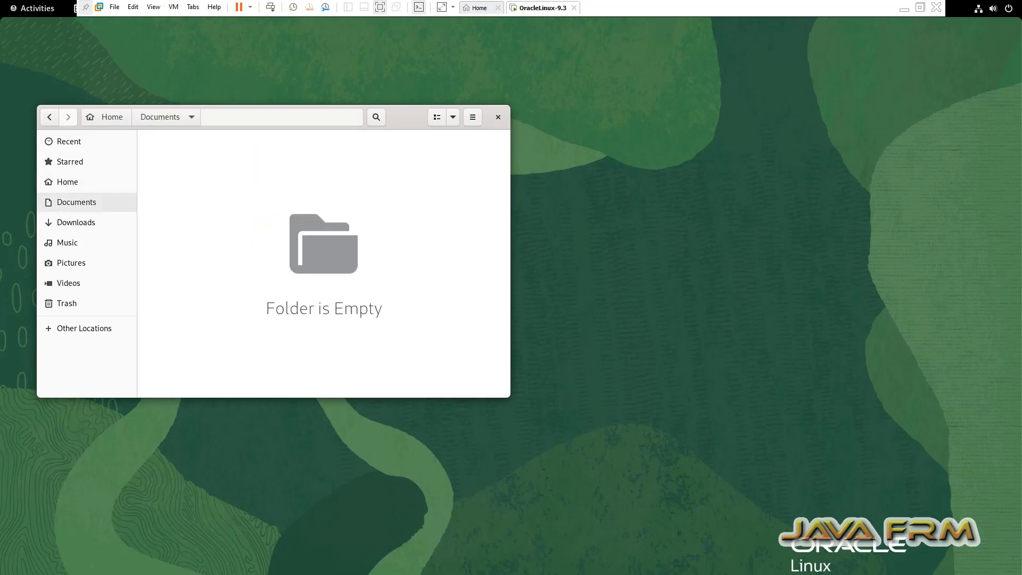
pyautogui.doubleClick(407, 117)
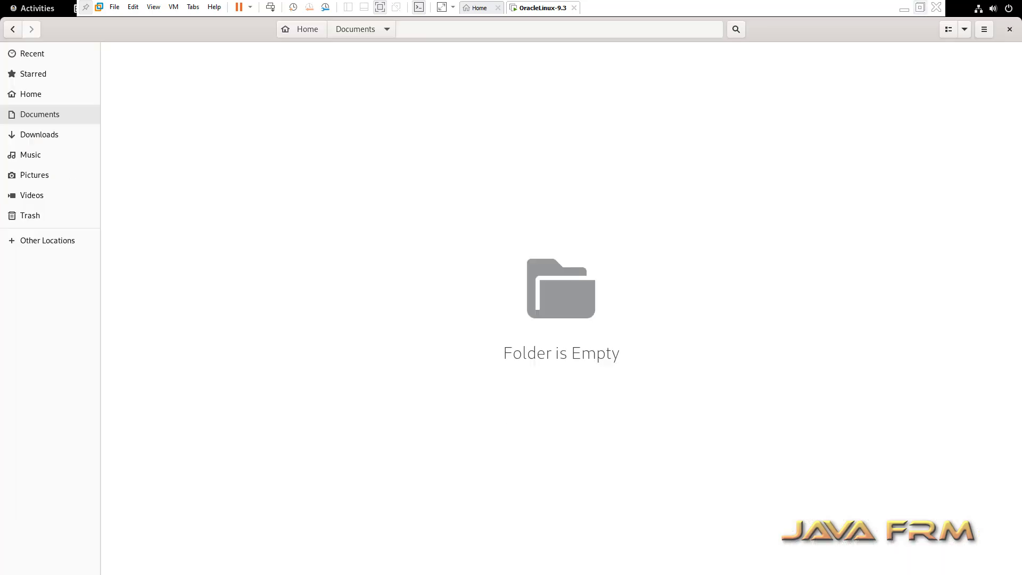
pyautogui.click(921, 7)
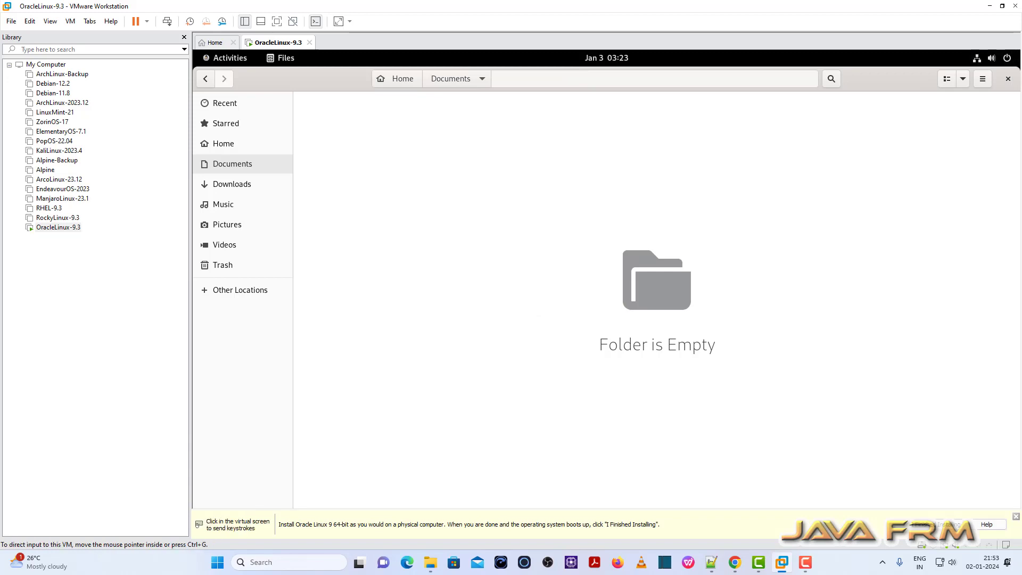
# Place a restored VMware window next to the host IDEs folder in Explorer.
pyautogui.click(430, 562)
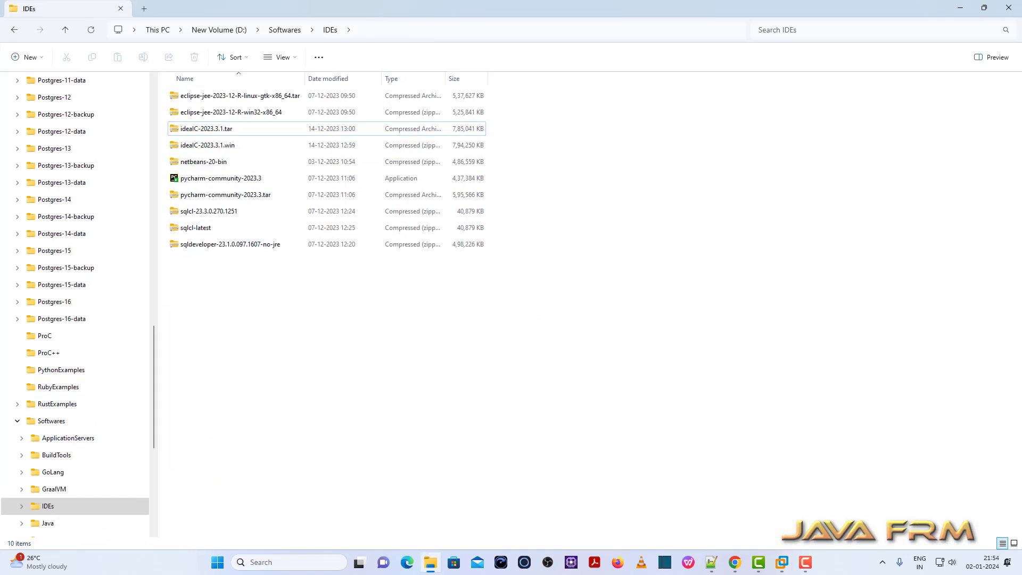
pyautogui.click(782, 562)
pyautogui.click(833, 492)
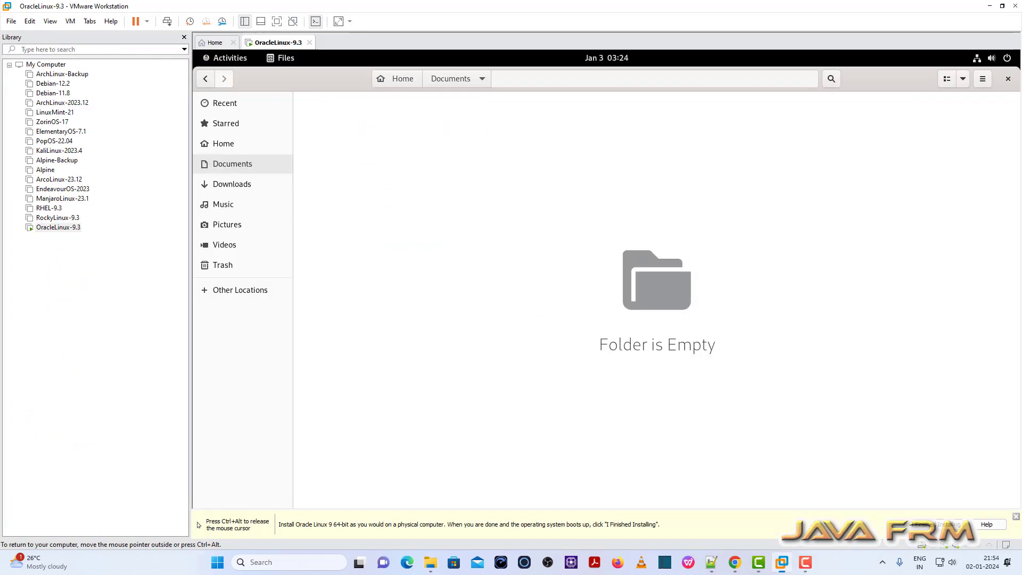
pyautogui.click(1002, 6)
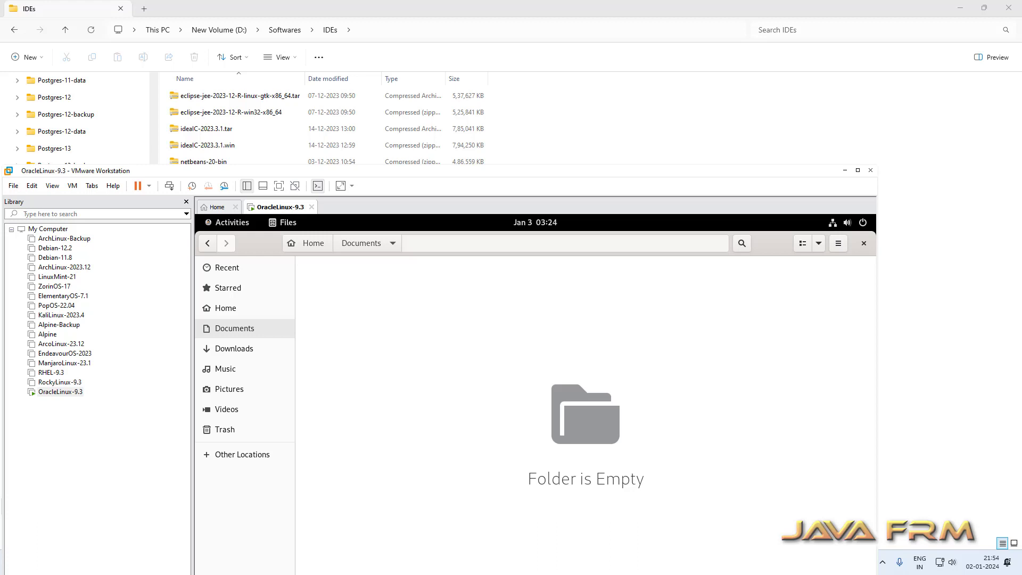
pyautogui.moveTo(479, 171); pyautogui.dragTo(402, 193)
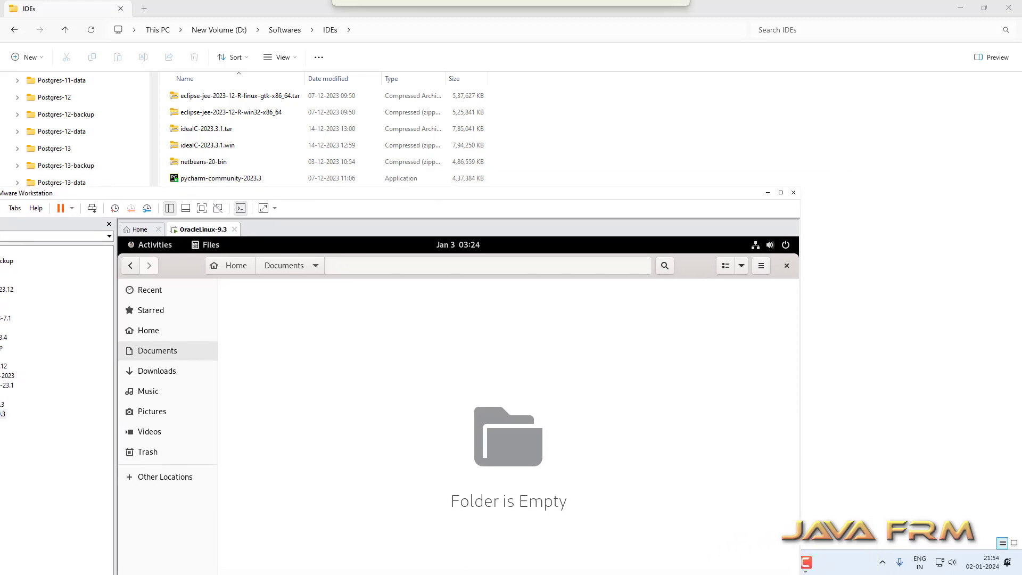
# Drag eclipse-jee-2023-12-R-linux-gtk-x86_64.tar.gz from the IDEs folder into the guest's Documents folder.
pyautogui.moveTo(239, 96); pyautogui.dragTo(313, 177)
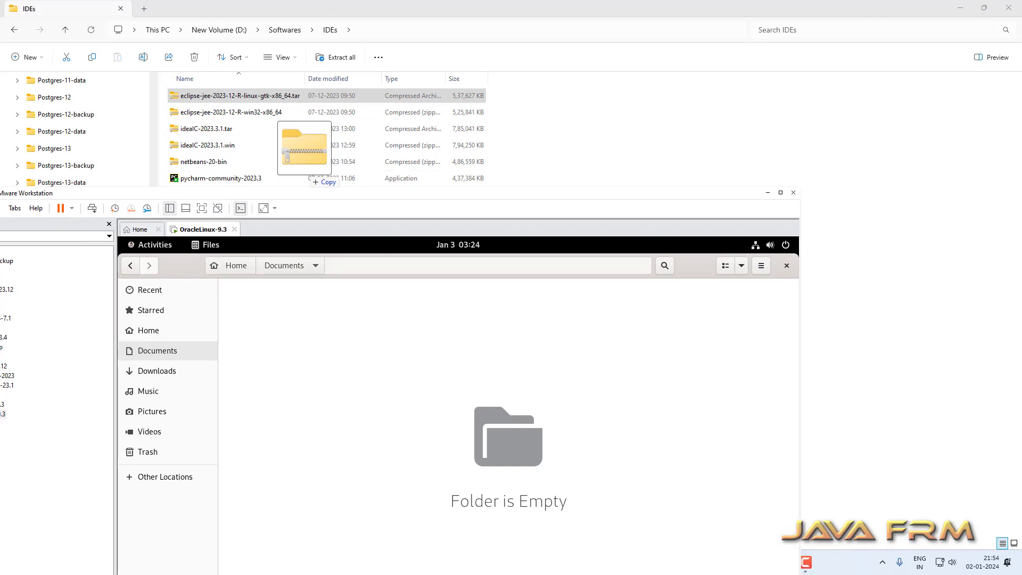
pyautogui.click(304, 146)
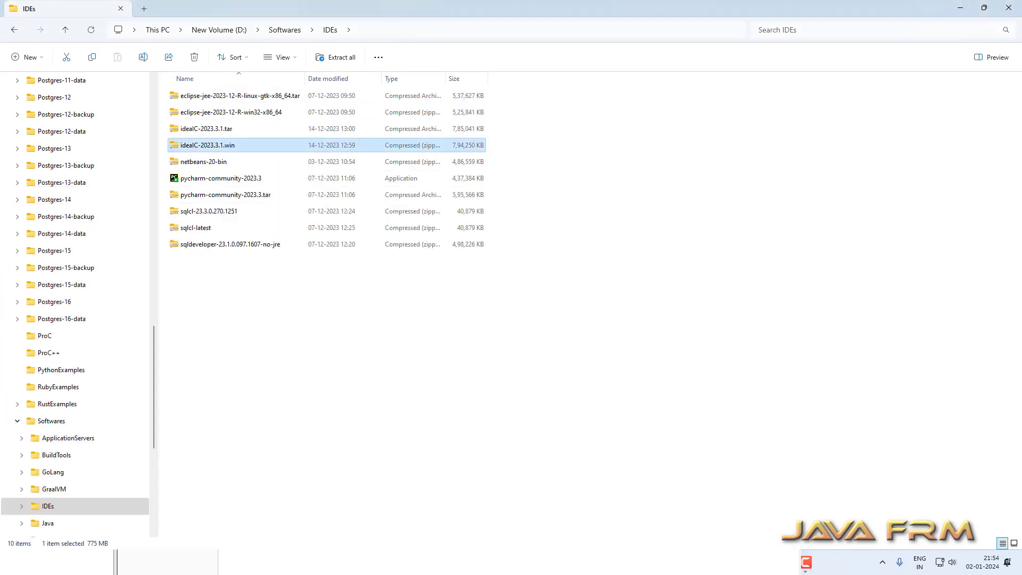
pyautogui.hotkey('alt', 'Tab')
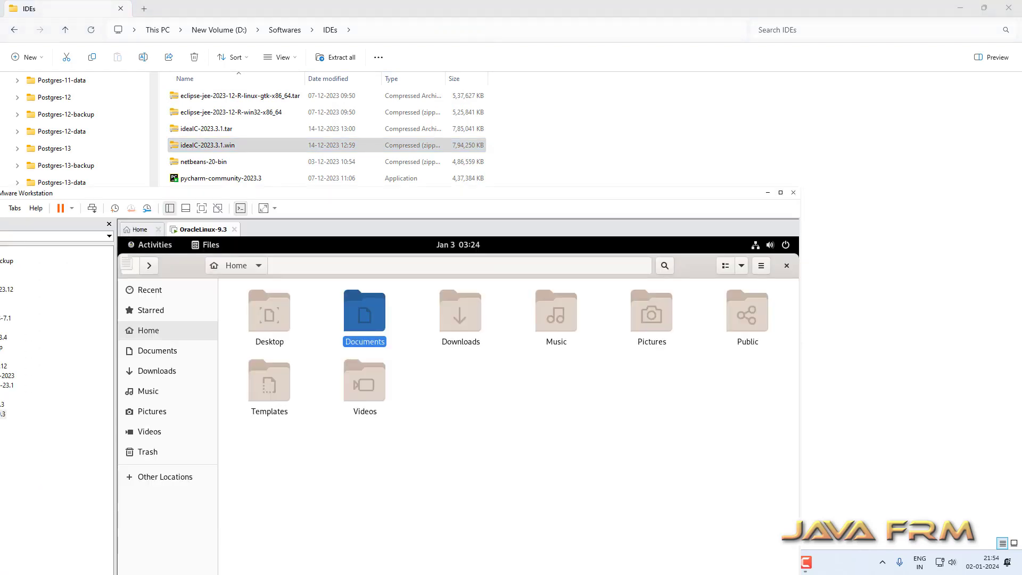
pyautogui.doubleClick(365, 314)
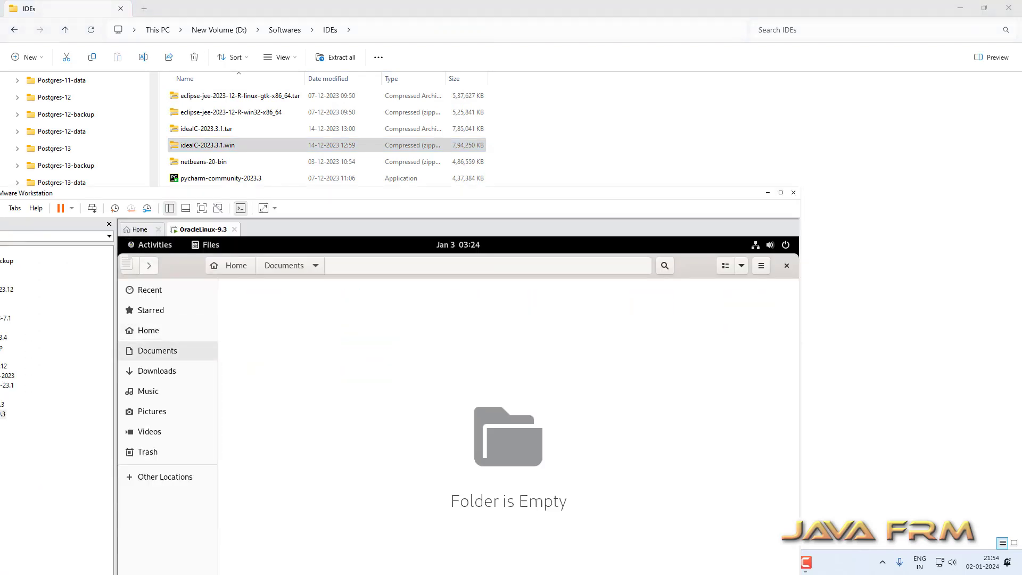
pyautogui.click(240, 96)
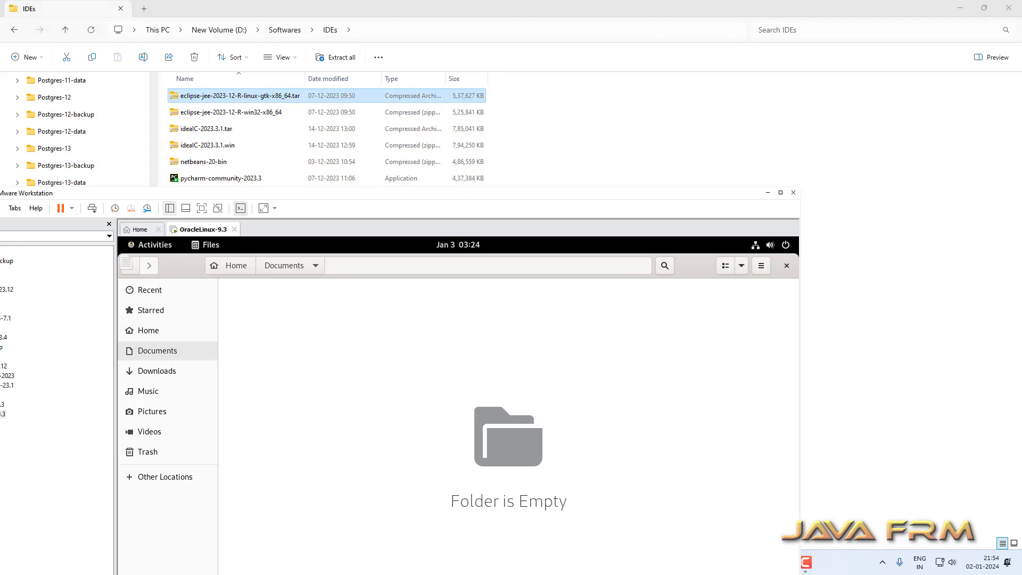
pyautogui.moveTo(240, 96); pyautogui.dragTo(318, 395)
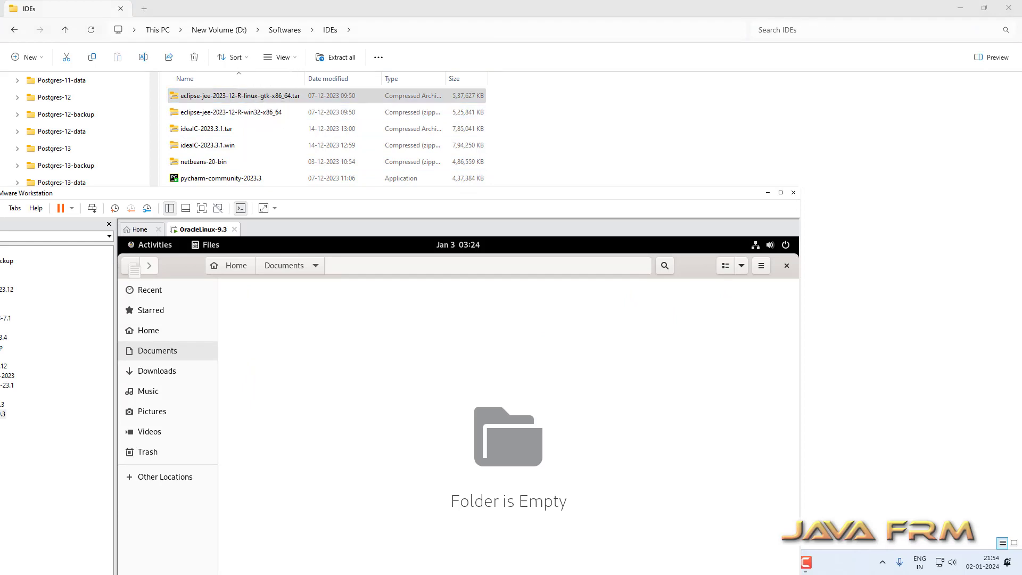
pyautogui.moveTo(372, 193); pyautogui.dragTo(363, 146)
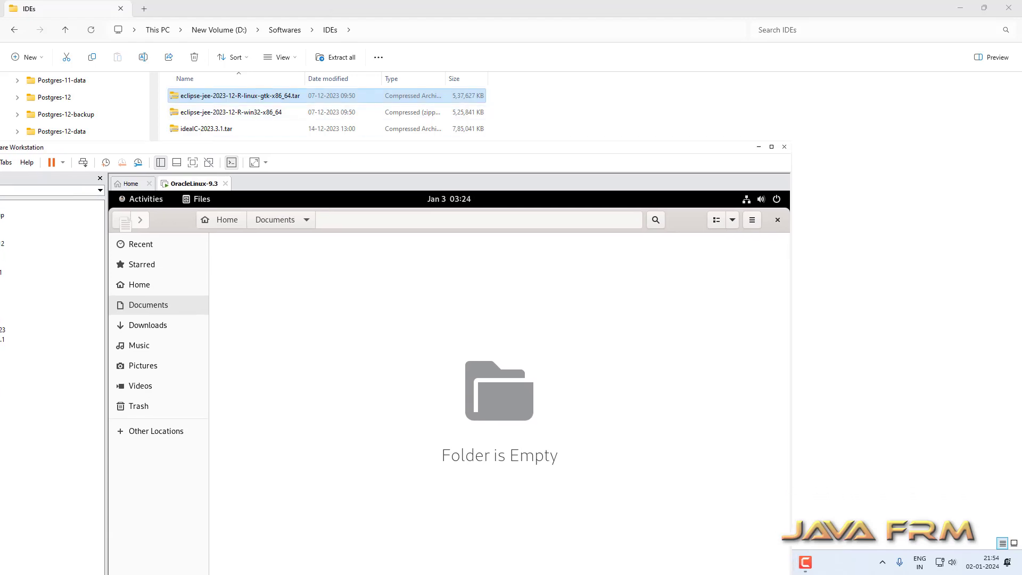
pyautogui.moveTo(255, 96); pyautogui.dragTo(334, 359)
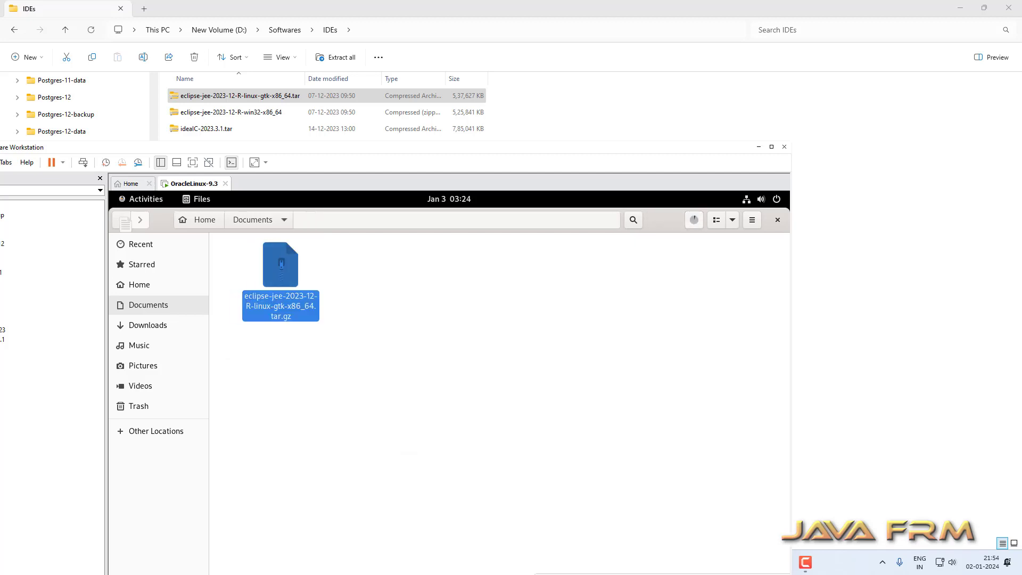
# Copy ideaIC-2023.3.1.tar.gz from the host into the guest's Documents folder.
pyautogui.click(694, 219)
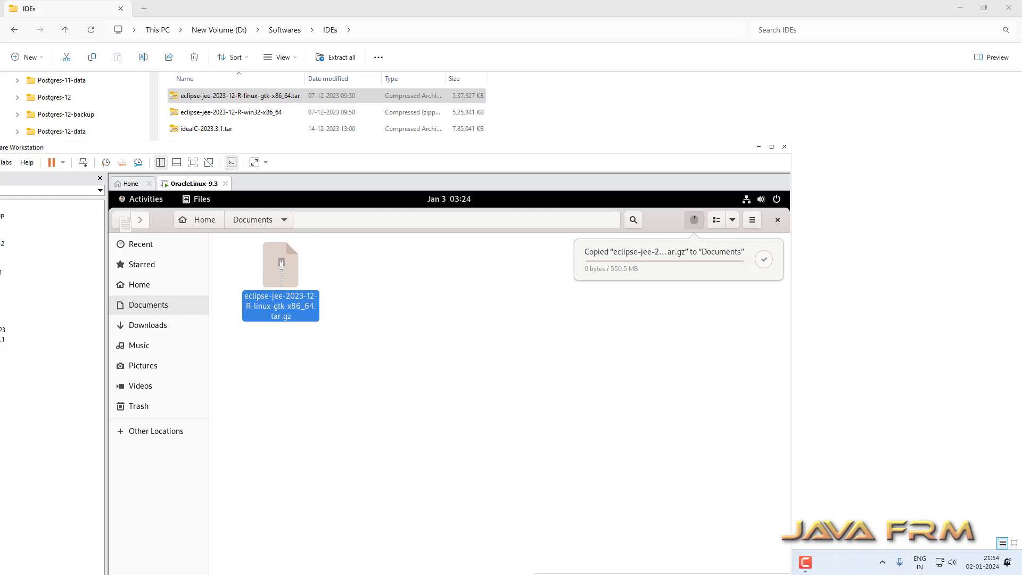
pyautogui.click(693, 220)
pyautogui.click(207, 129)
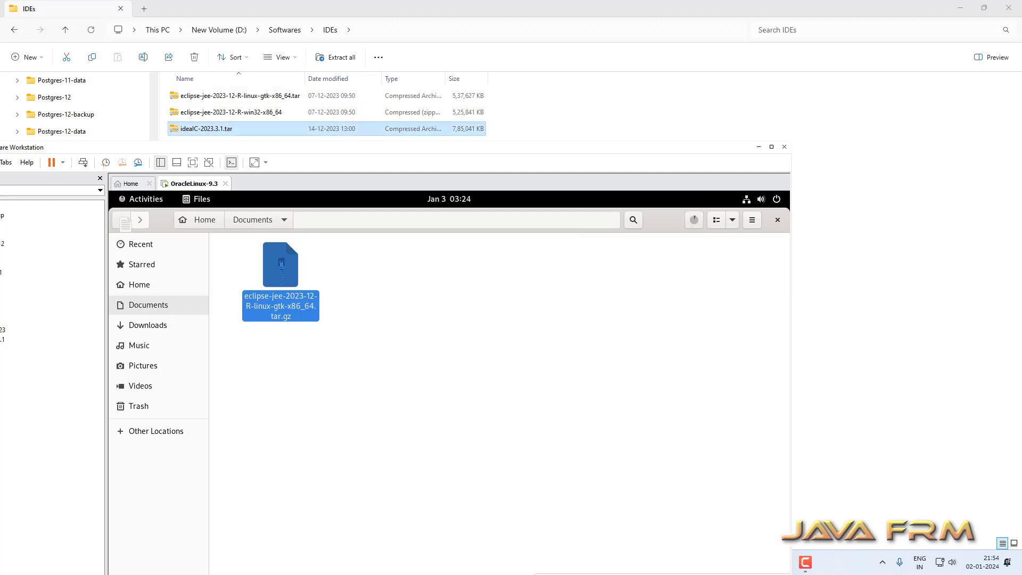
pyautogui.moveTo(124, 221); pyautogui.dragTo(328, 441)
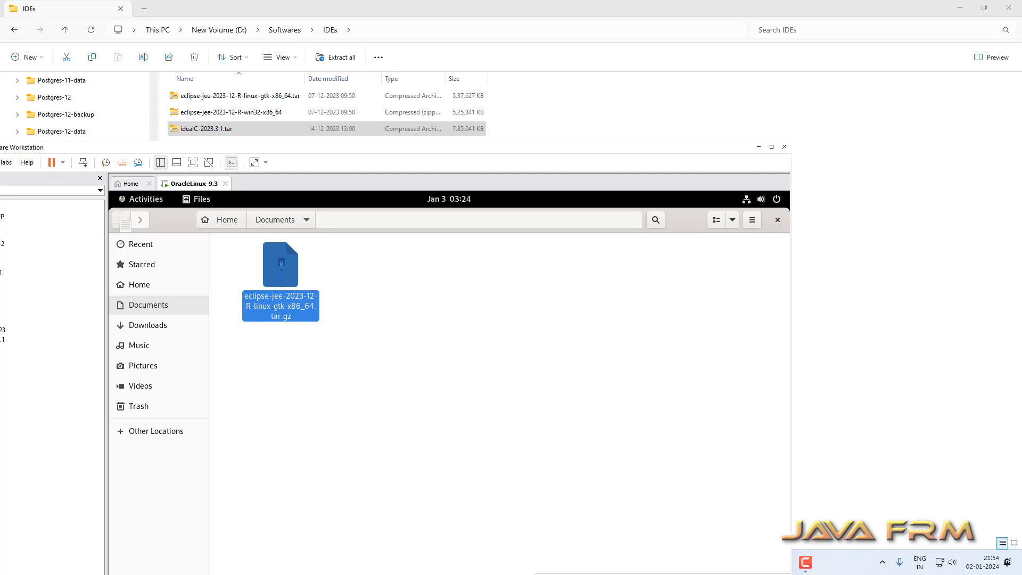
pyautogui.moveTo(330, 148); pyautogui.dragTo(316, 192)
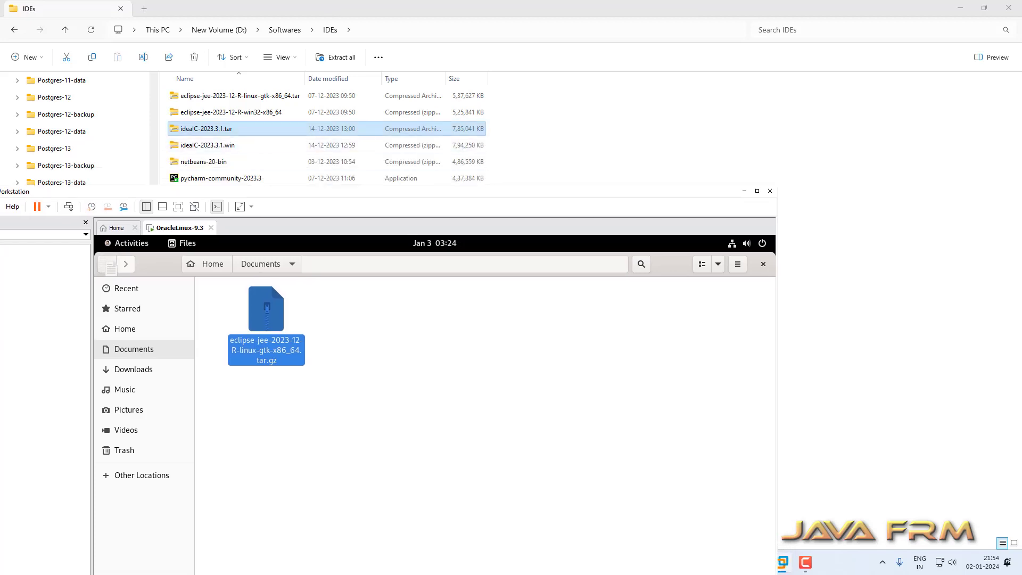
pyautogui.moveTo(212, 128); pyautogui.dragTo(346, 385)
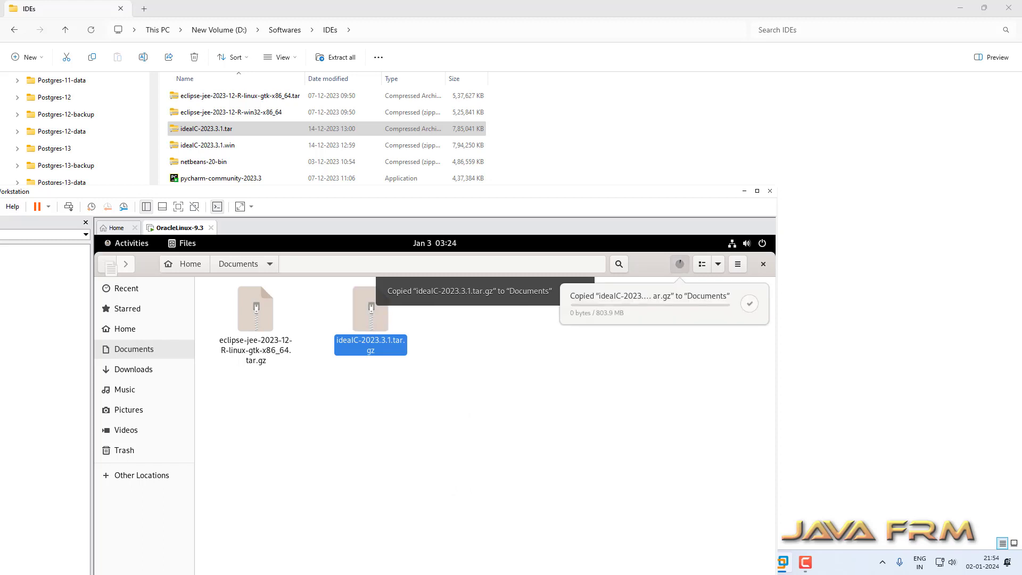
# Select both archives in Documents and delete them.
pyautogui.click(543, 383)
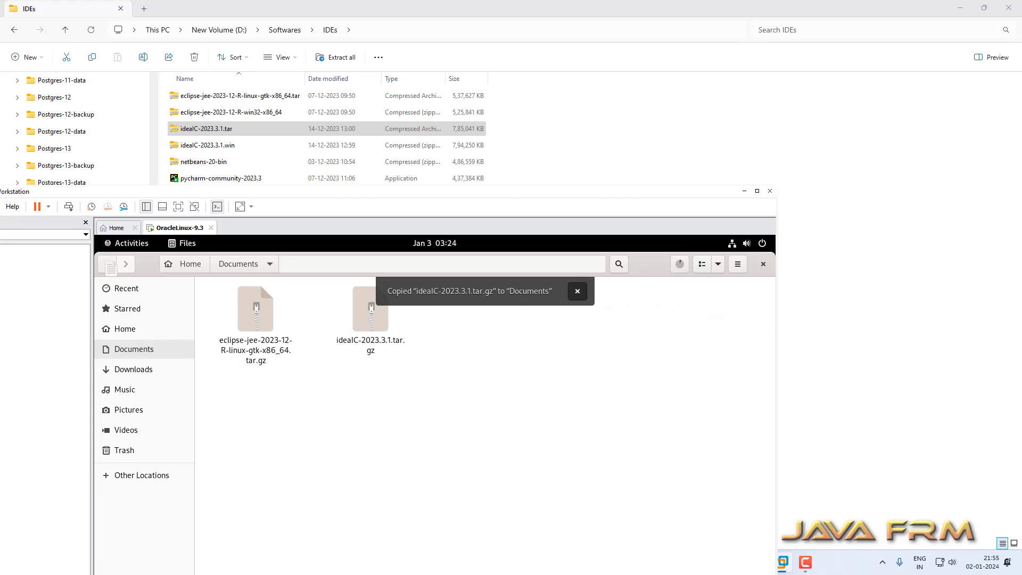
pyautogui.click(578, 291)
pyautogui.moveTo(516, 399); pyautogui.dragTo(200, 276)
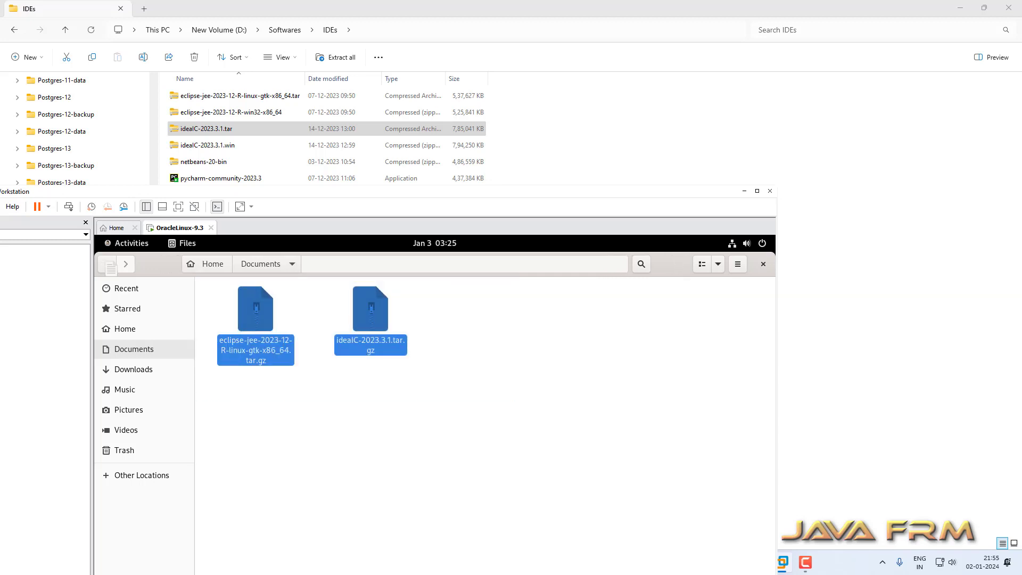
pyautogui.press('Delete')
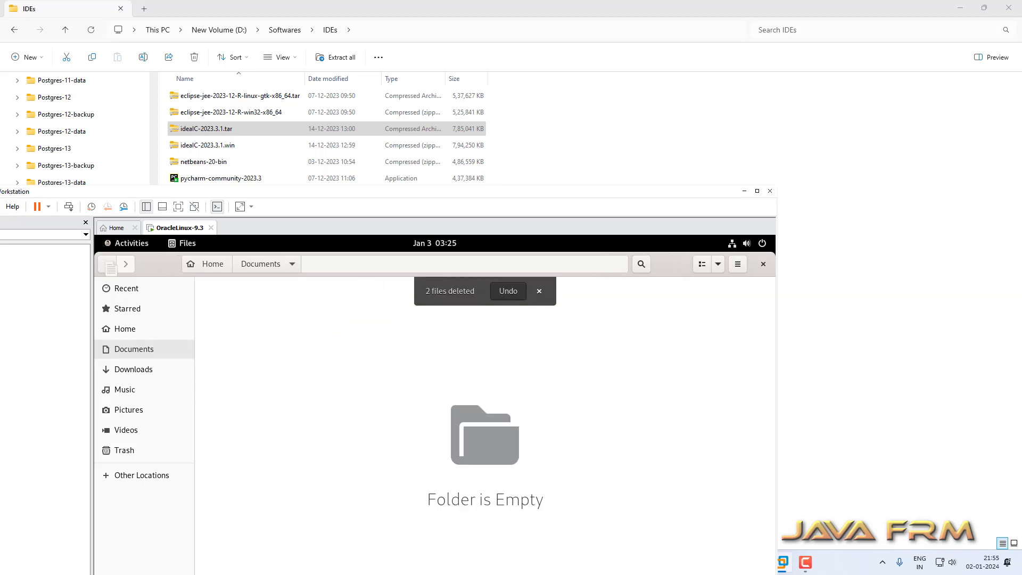
# Close Files and power off the Oracle Linux guest from the GNOME system menu.
pyautogui.click(763, 263)
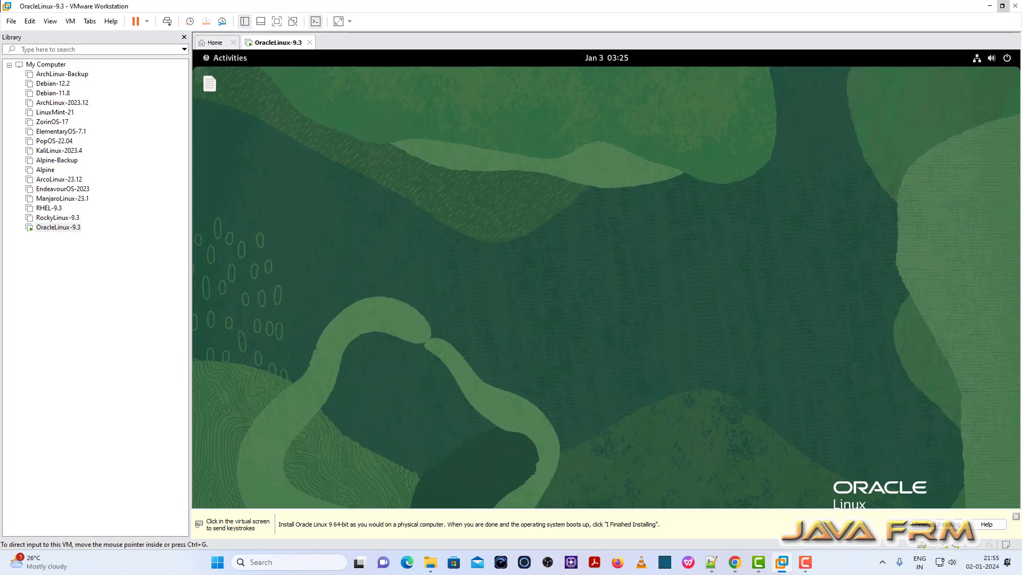
pyautogui.click(1015, 517)
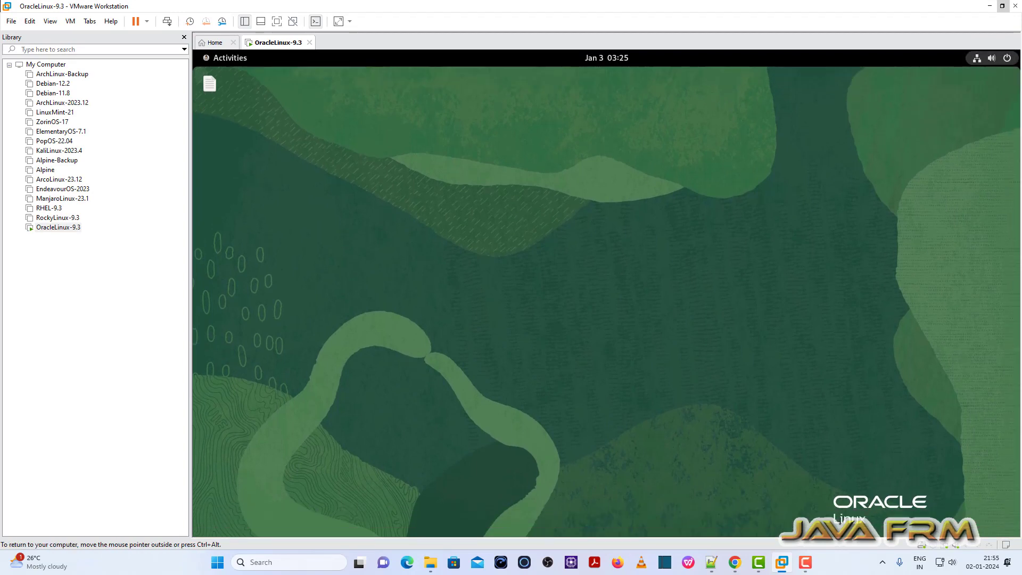
pyautogui.click(991, 57)
pyautogui.click(913, 209)
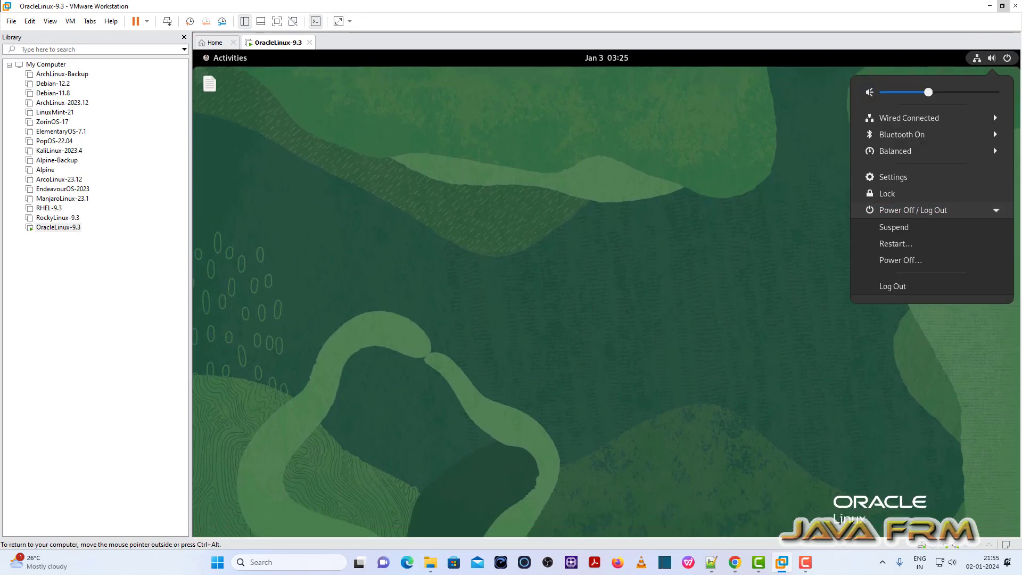
pyautogui.click(899, 260)
pyautogui.click(665, 328)
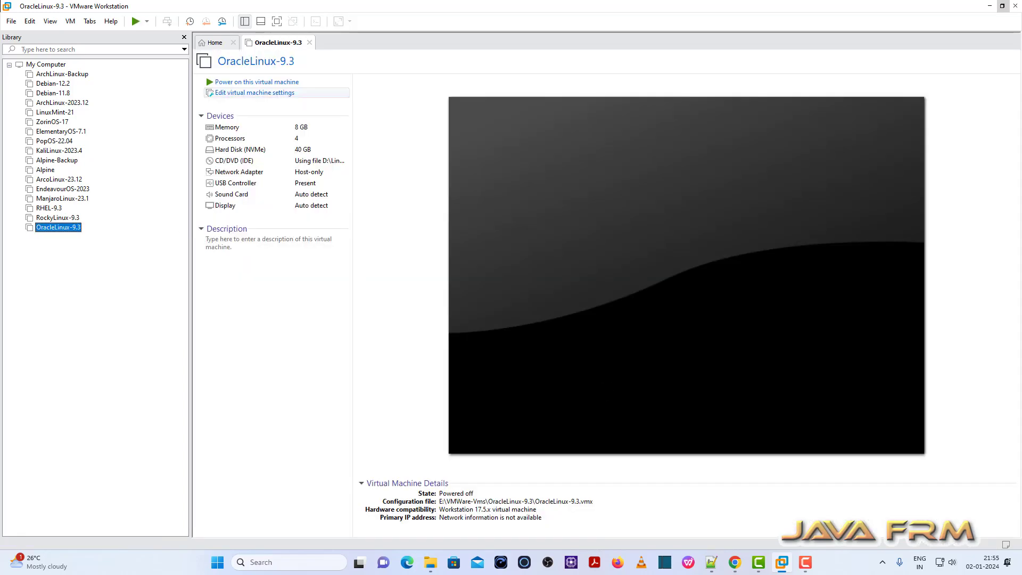
# Set the VM's Shared Folders option to Always enabled.
pyautogui.click(254, 93)
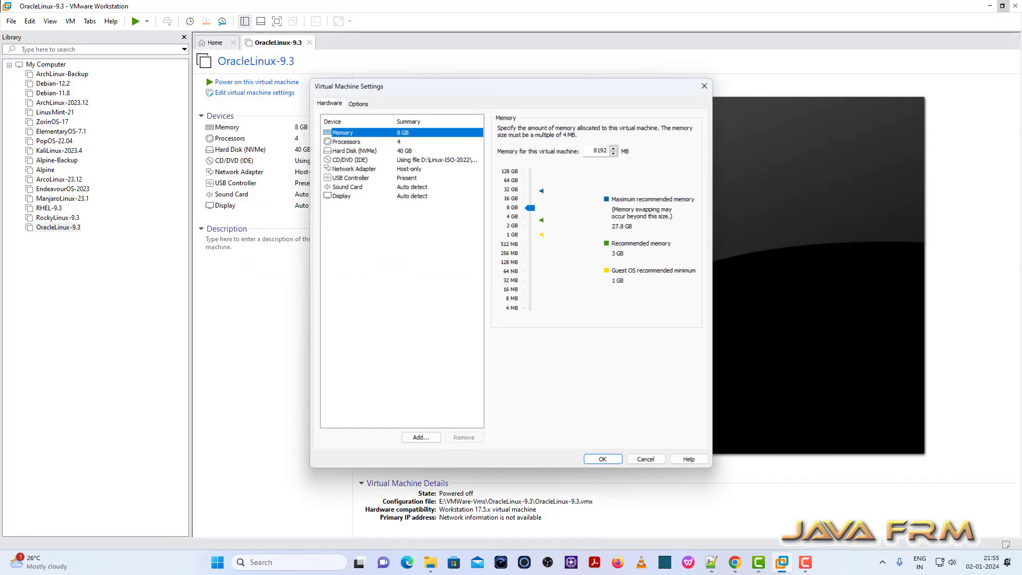
pyautogui.click(358, 104)
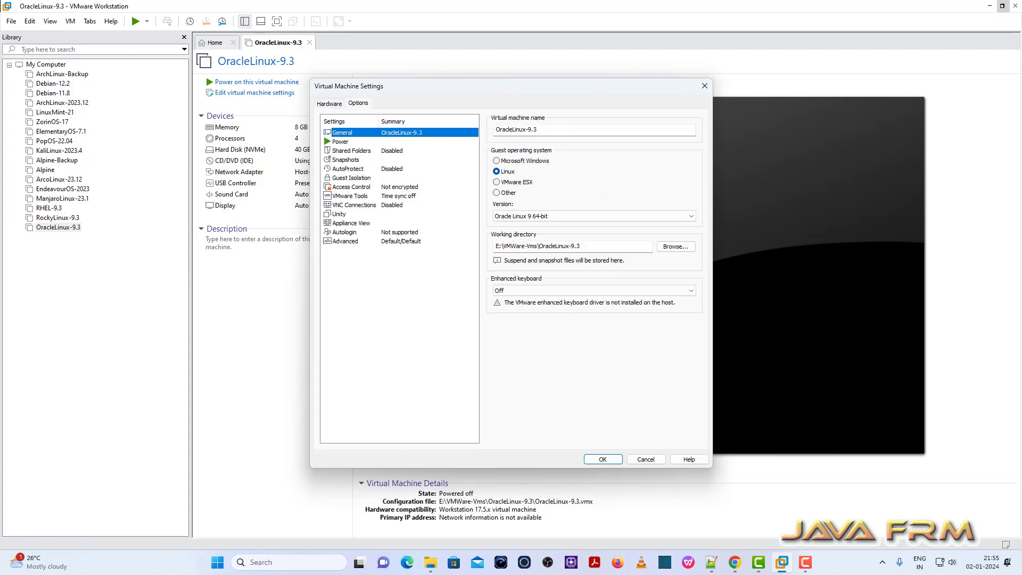
pyautogui.click(351, 151)
pyautogui.click(509, 162)
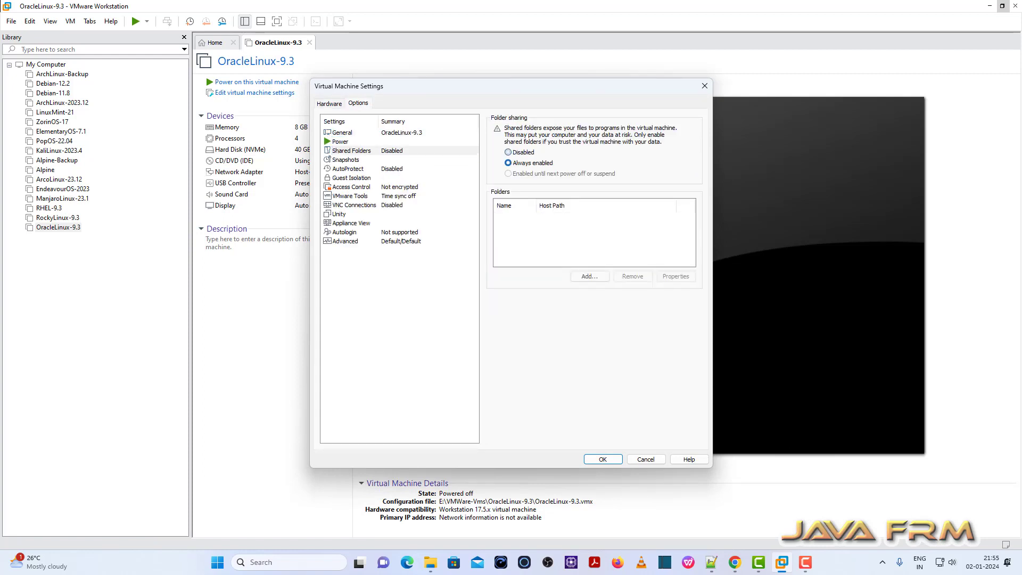
# Add D:\Linux-ISO-2022 as a shared folder, save the settings, and power on the VM.
pyautogui.click(589, 276)
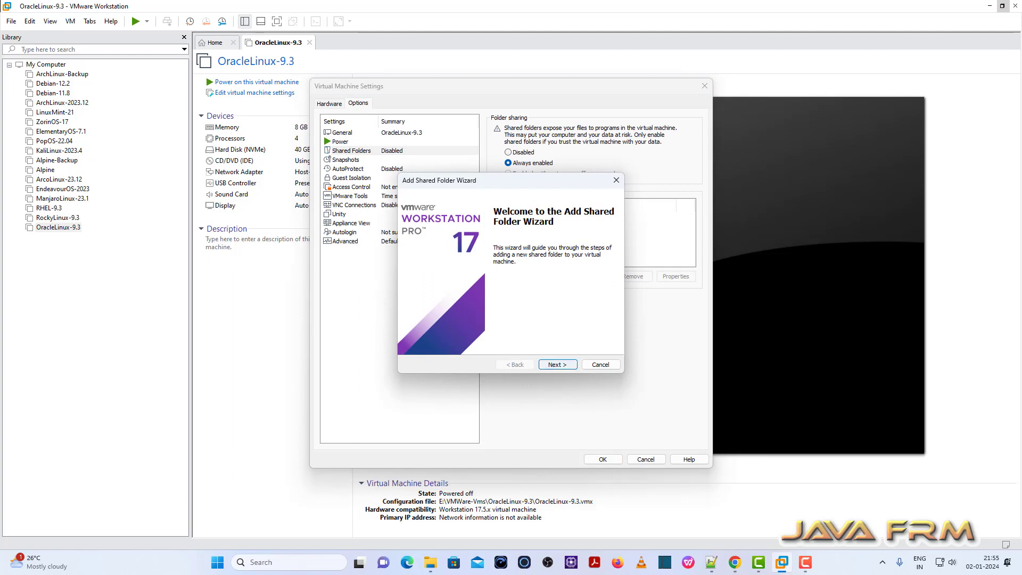
pyautogui.click(558, 364)
pyautogui.click(599, 237)
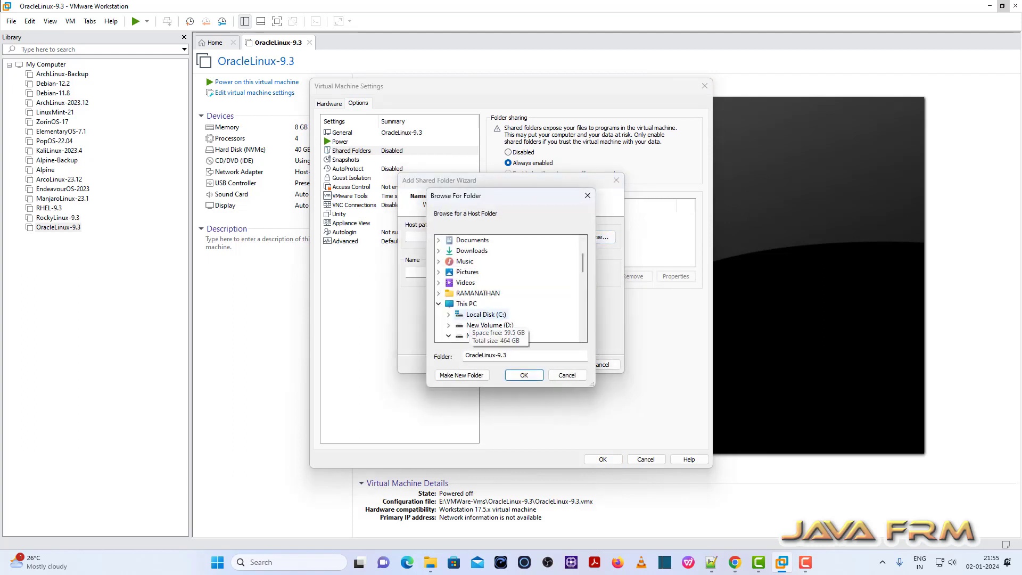
pyautogui.scroll(-11, 481, 337)
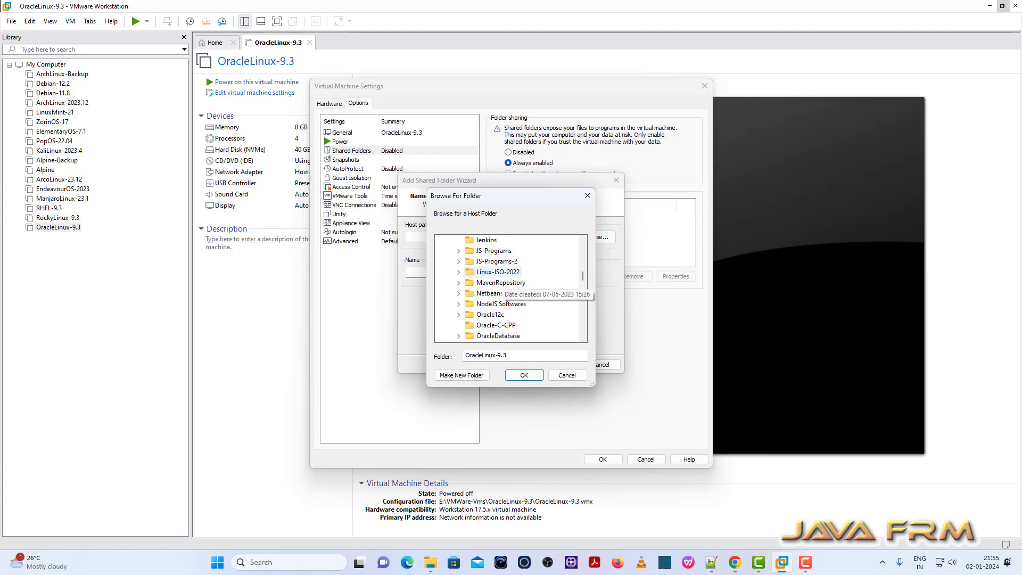
pyautogui.click(497, 271)
pyautogui.click(524, 375)
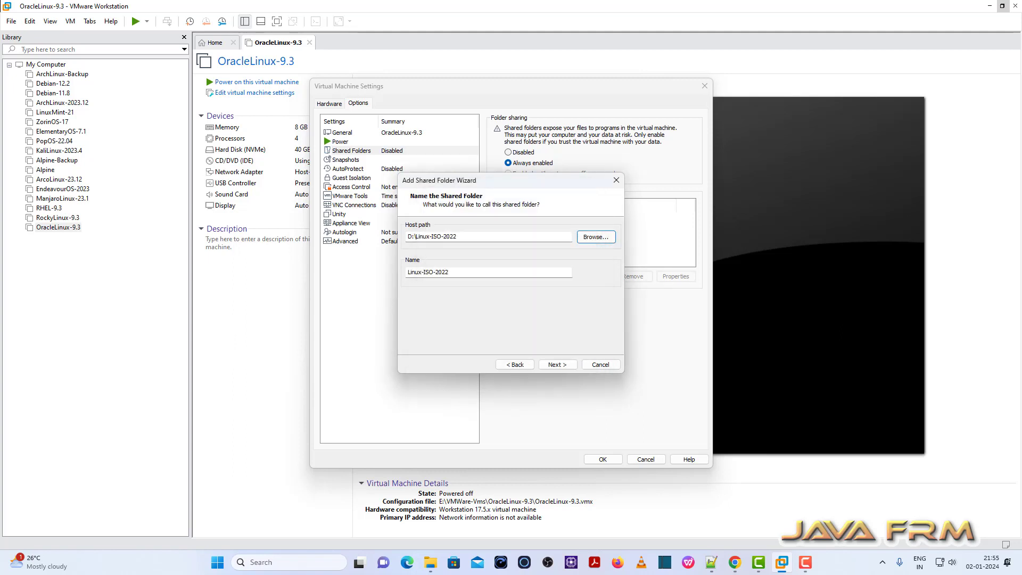
pyautogui.click(557, 365)
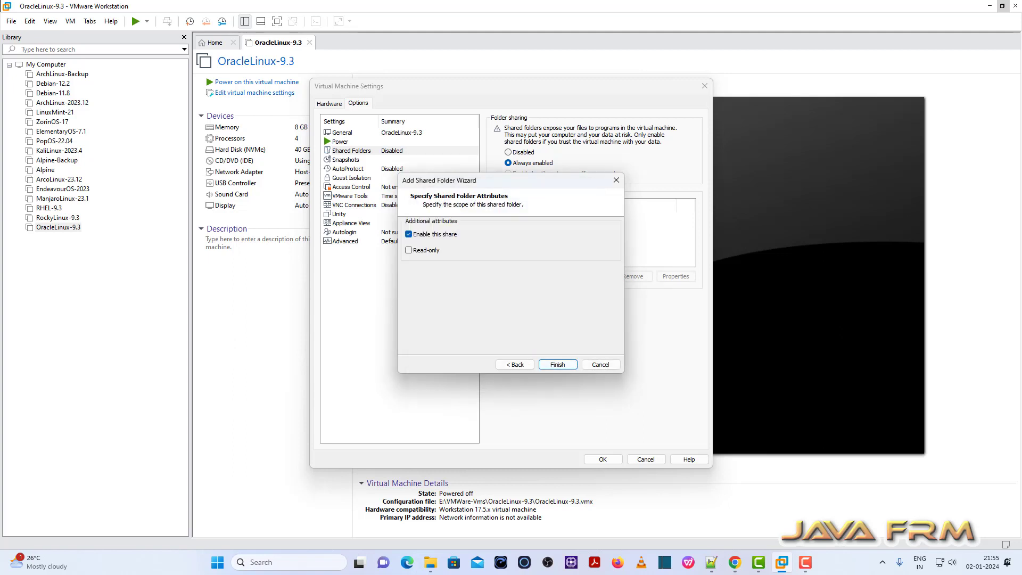
pyautogui.click(557, 365)
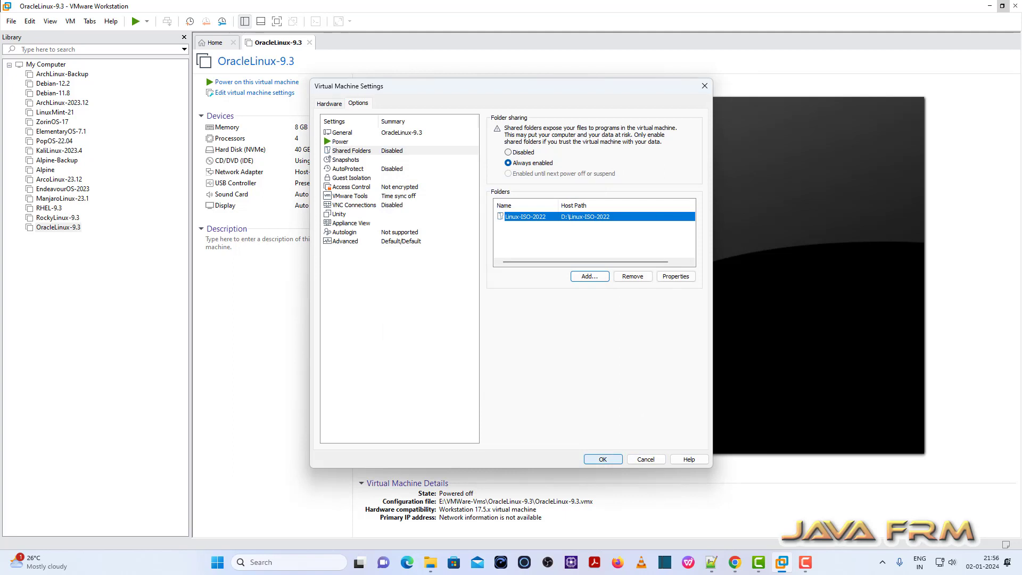
pyautogui.click(602, 459)
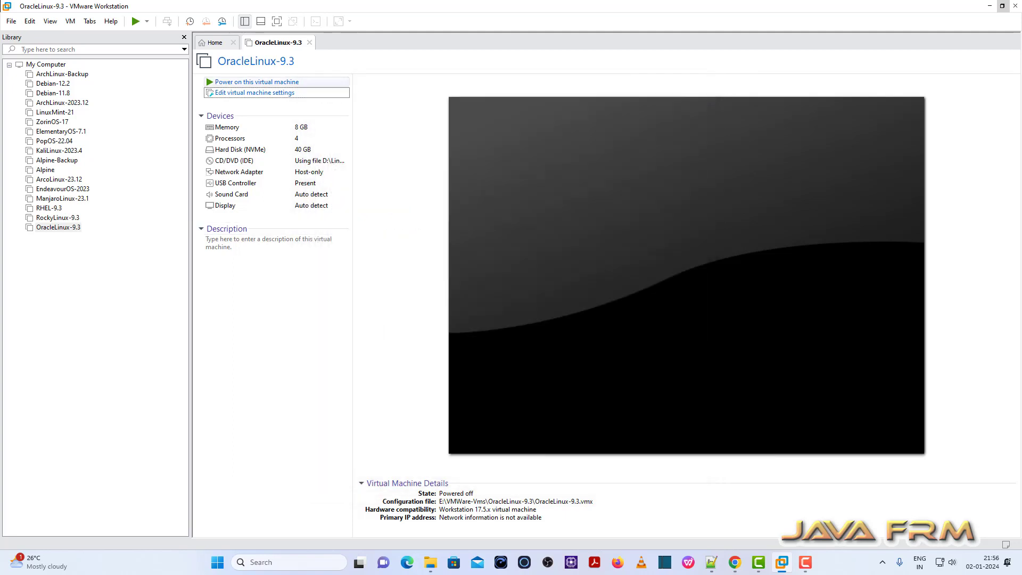
pyautogui.click(257, 82)
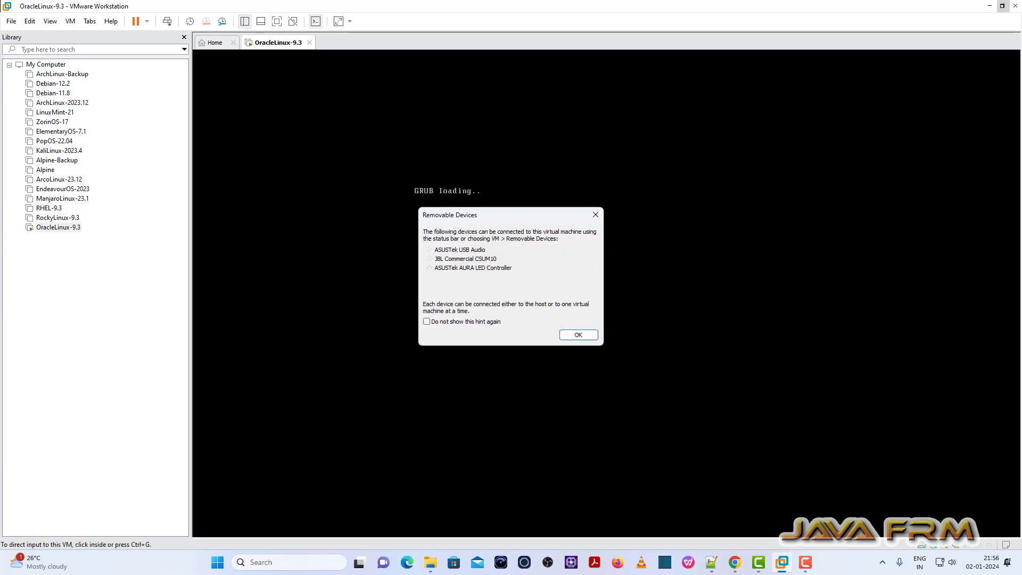
# Maximize and zoom the guest terminal, then run vmware-hgfsclient to list the Linux-ISO-2022 share.
pyautogui.click(580, 334)
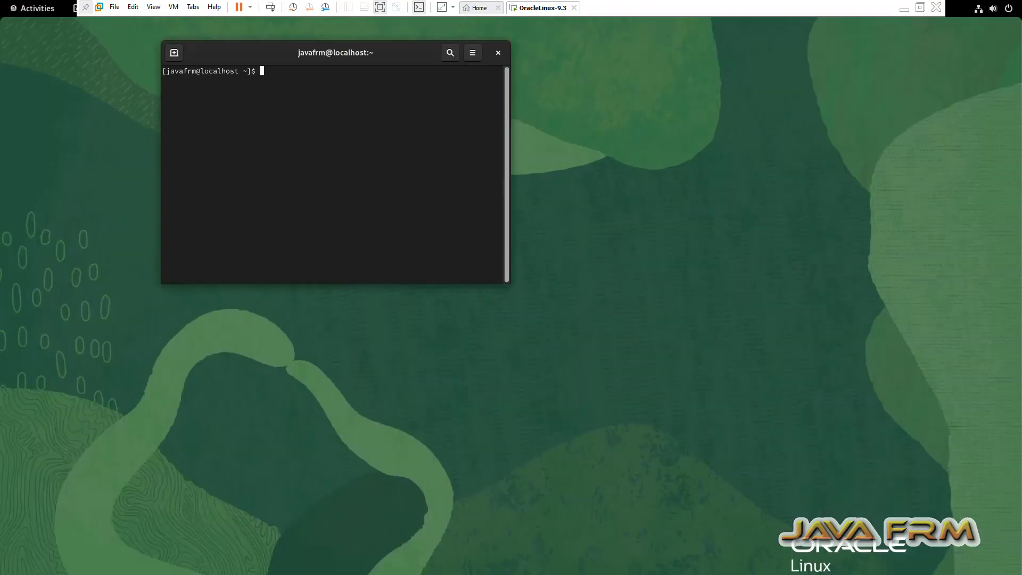
pyautogui.press('super+Up')
pyautogui.hotkey('ctrl', '+')
pyautogui.hotkey('ctrl', '+')
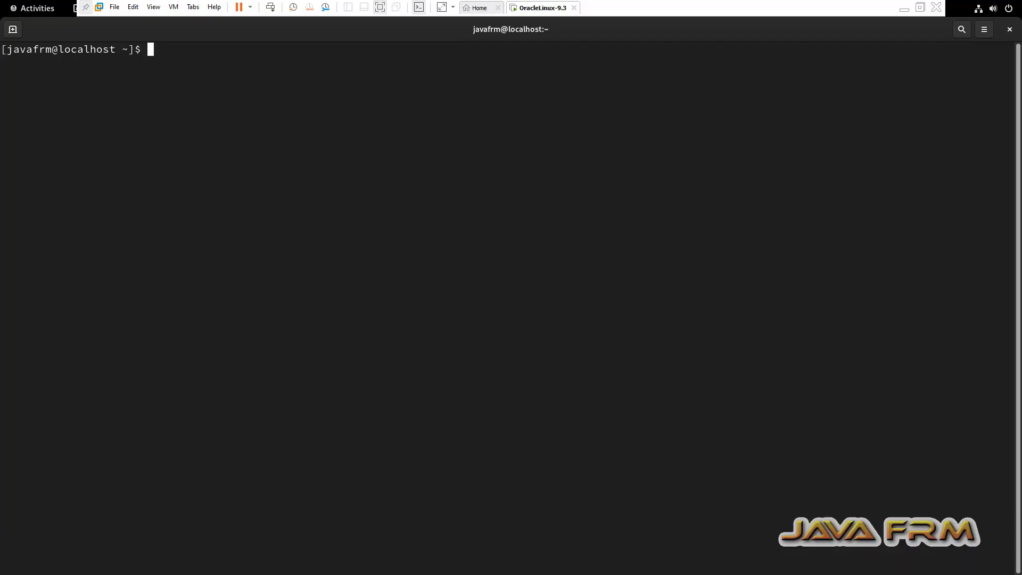
pyautogui.hotkey('ctrl', '+')
pyautogui.write('vmwa')
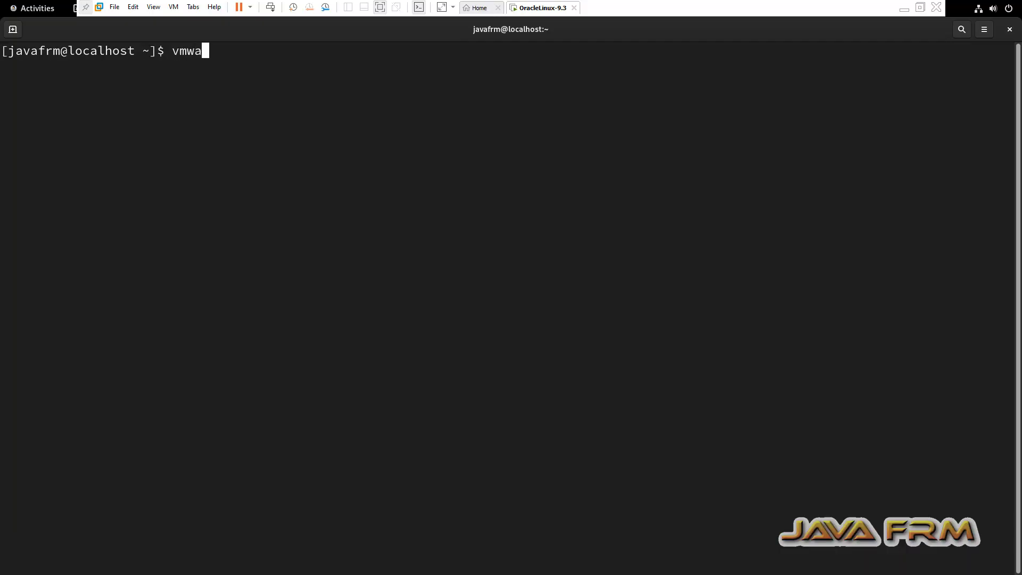
pyautogui.write('re-')
pyautogui.write('hgfsclient')
pyautogui.press('Return')
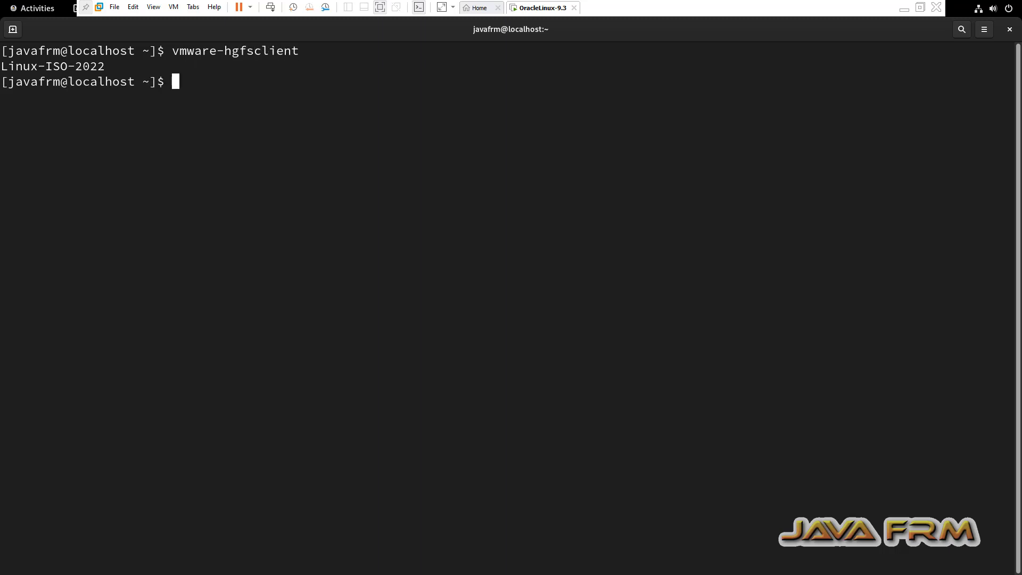
# List /mnt and then /mnt/hgfs, which is still empty.
pyautogui.write('cd /mnt')
pyautogui.press('Return')
pyautogui.write('ls')
pyautogui.press('Return')
pyautogui.write('cd hf')
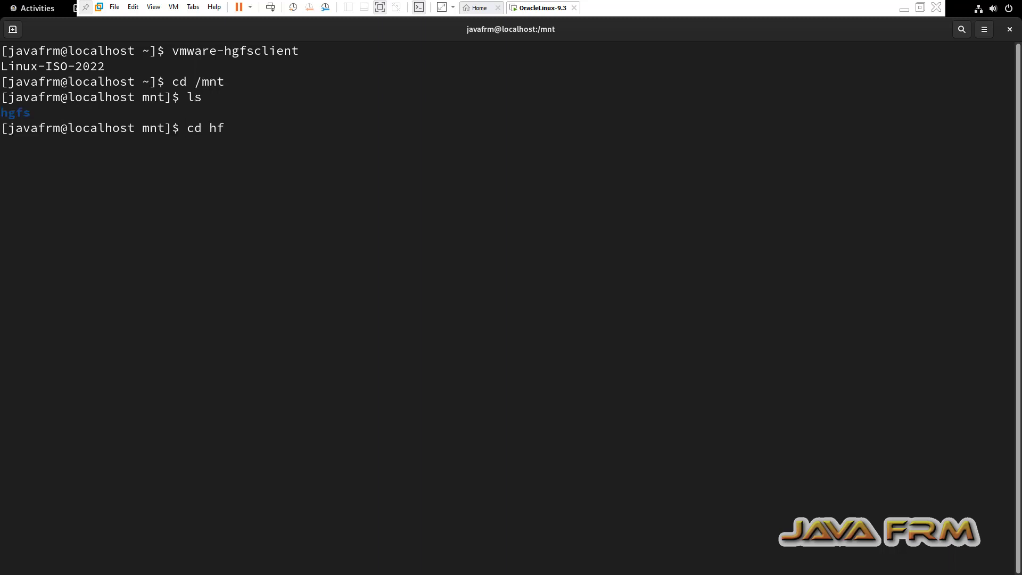
pyautogui.press('BackSpace')
pyautogui.write('gfs/')
pyautogui.press('Return')
pyautogui.write('ls')
pyautogui.press('Return')
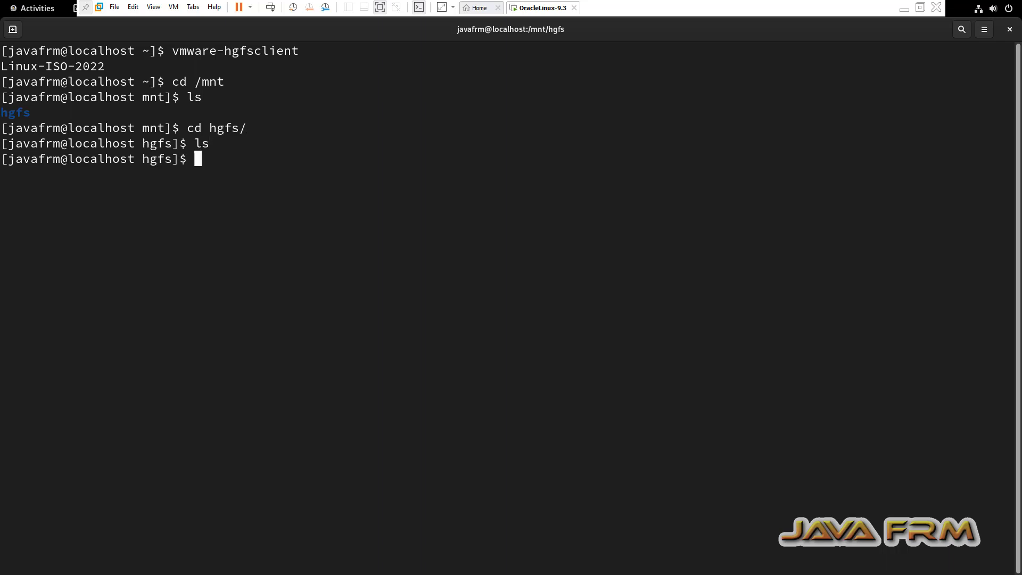
pyautogui.press('Return')
pyautogui.press('Return')
# Switch to root with su and open /etc/fstab in gedit.
pyautogui.write('su')
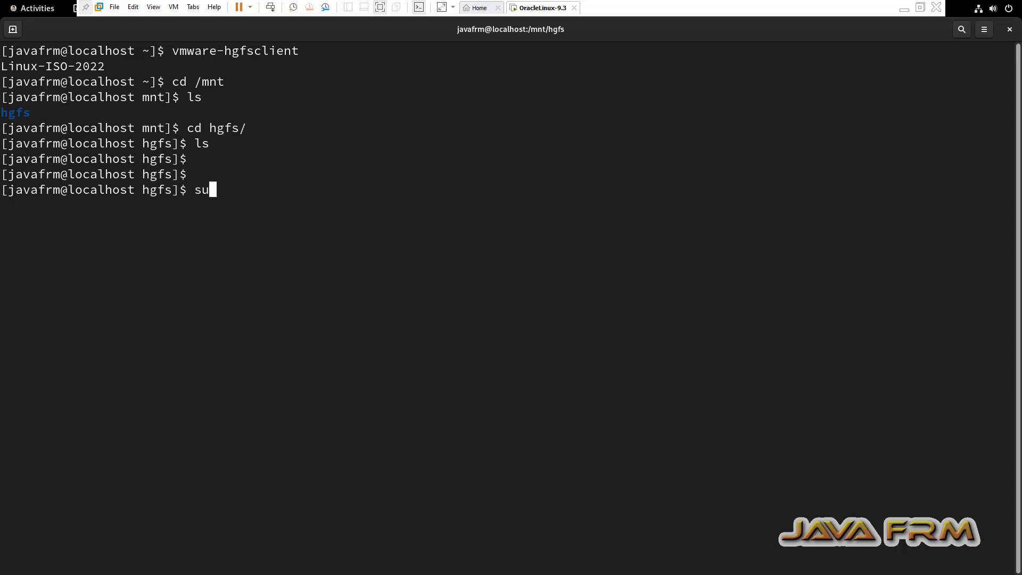
pyautogui.press('Return')
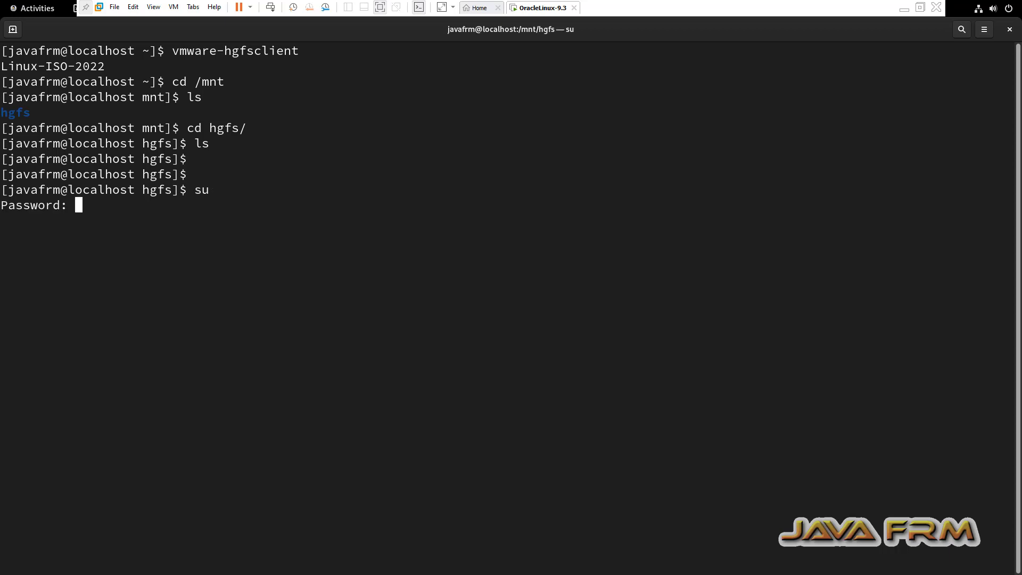
pyautogui.press('Return')
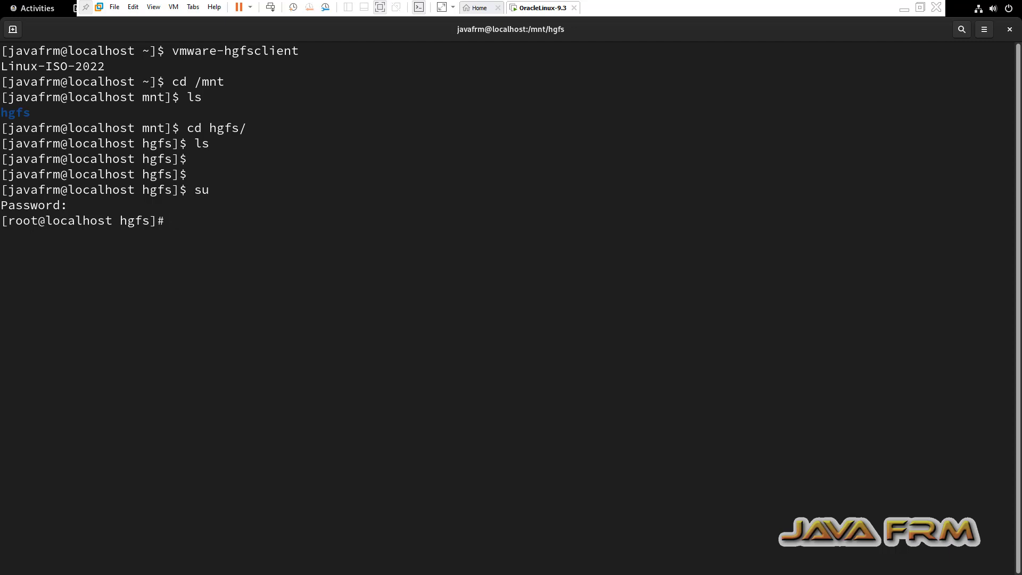
pyautogui.write('gedt')
pyautogui.press('BackSpace')
pyautogui.press('BackSpace')
pyautogui.write('it /etc/fsta')
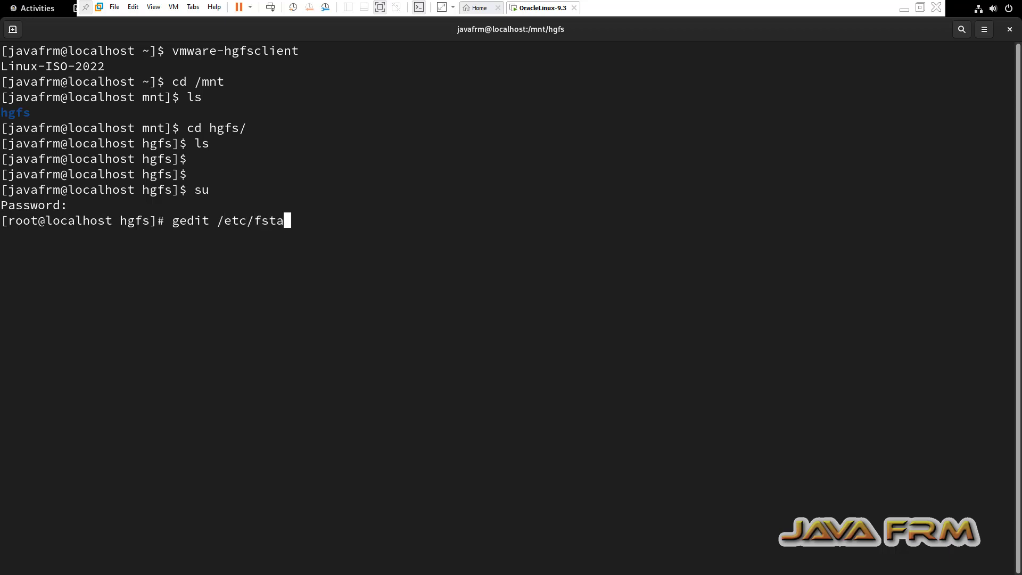
pyautogui.write('b')
pyautogui.press('Return')
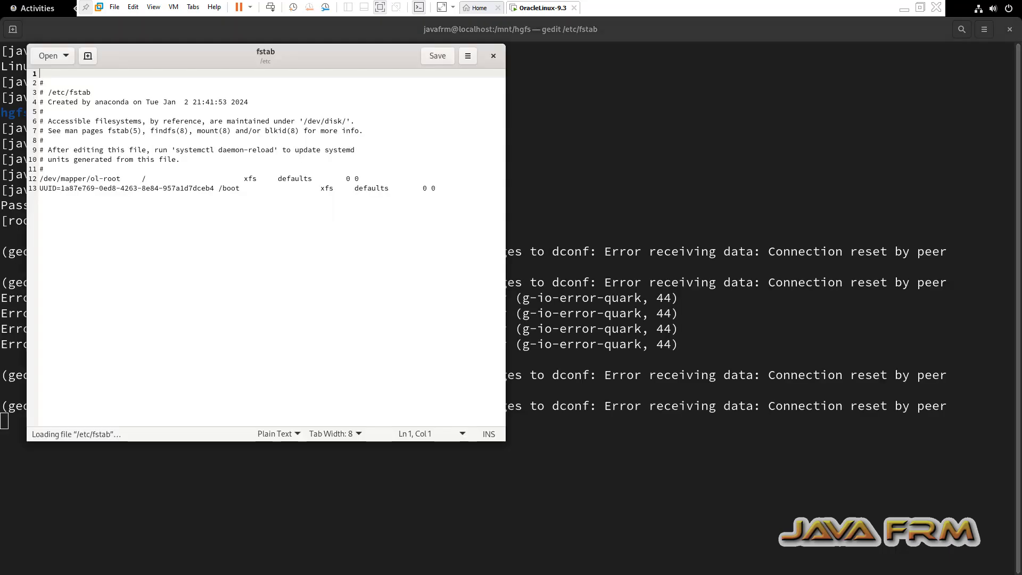
# Append the vmhgfs-fuse /mnt/hgfs fuse defaults,allow_other 0 0 line, save, and close gedit.
pyautogui.hotkey('ctrl', 'End')
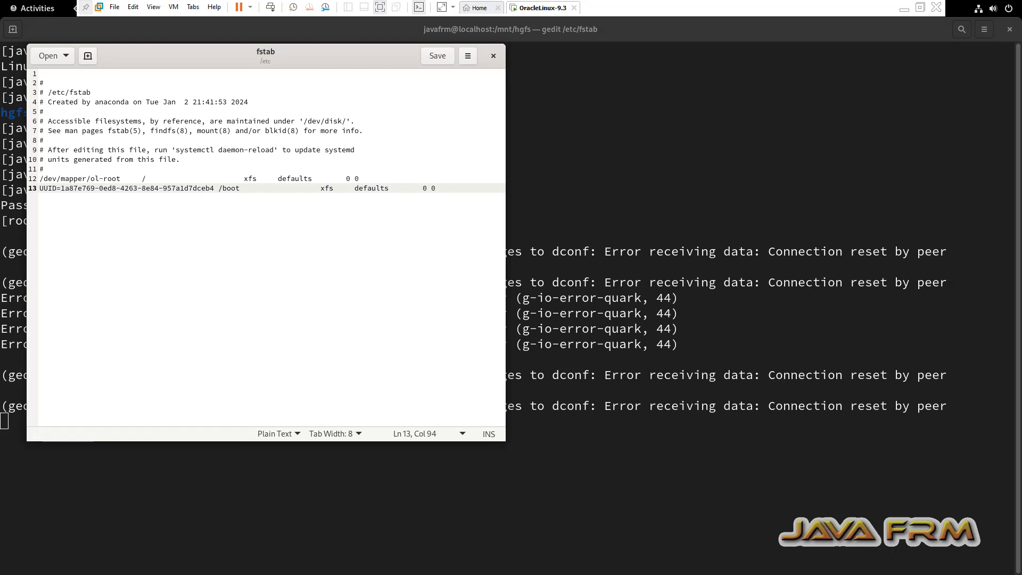
pyautogui.press('Return')
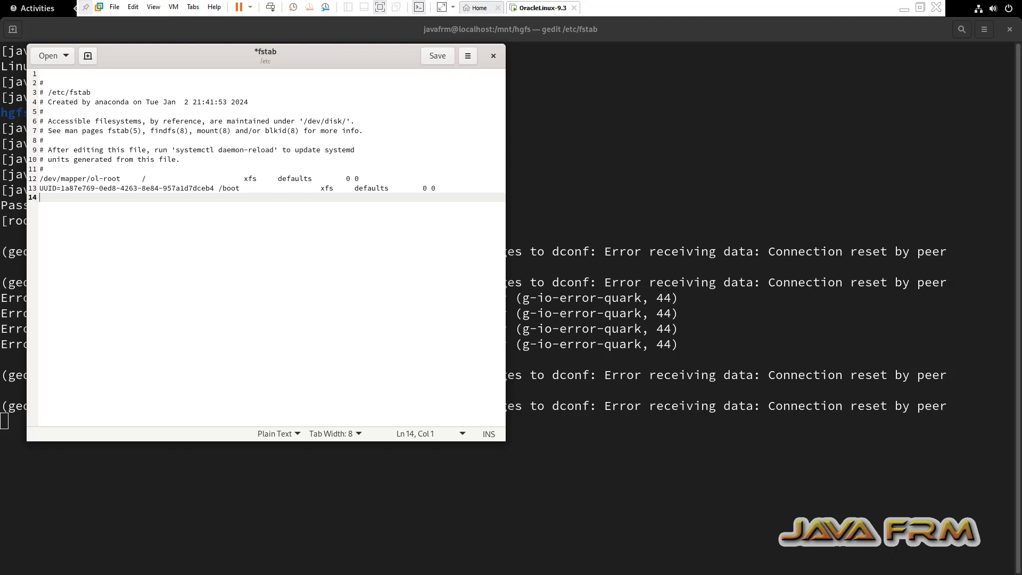
pyautogui.rightClick(125, 209)
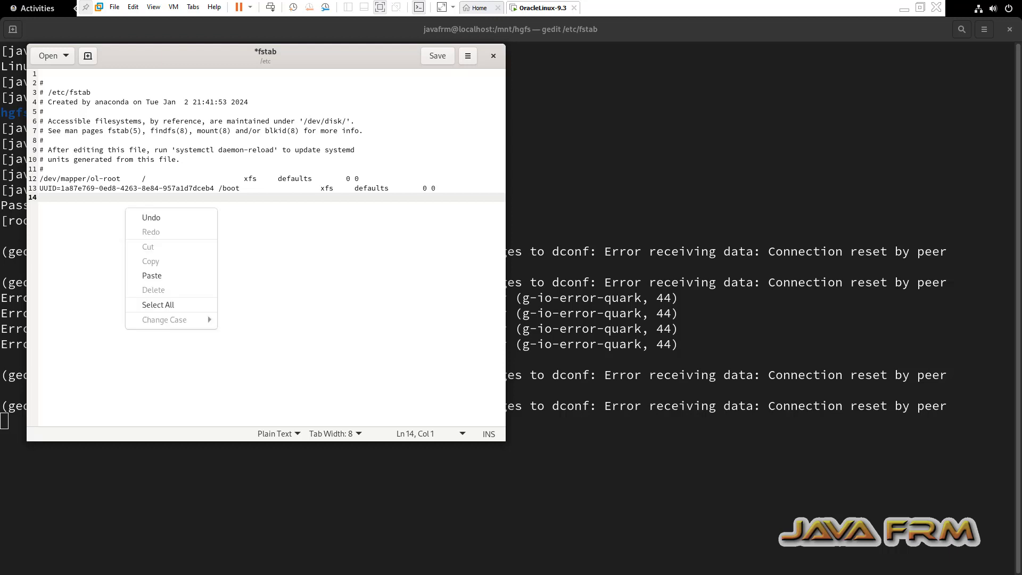
pyautogui.click(144, 275)
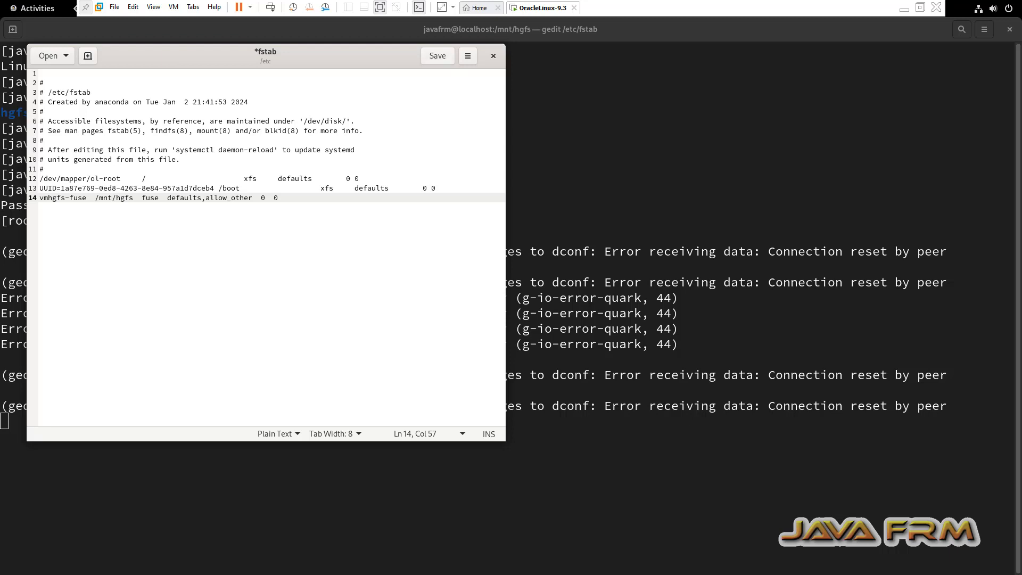
pyautogui.hotkey('ctrl', 's')
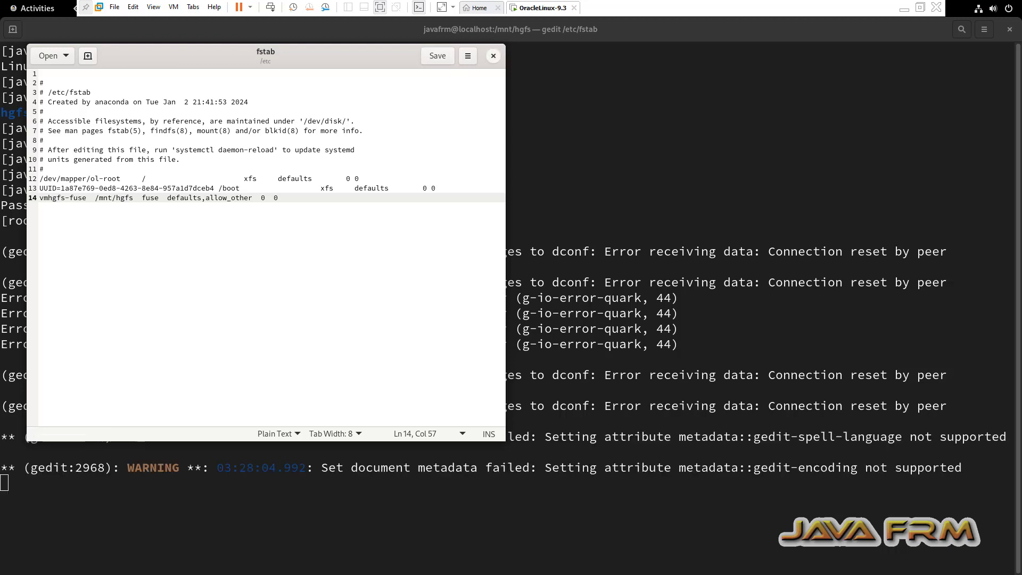
pyautogui.click(493, 56)
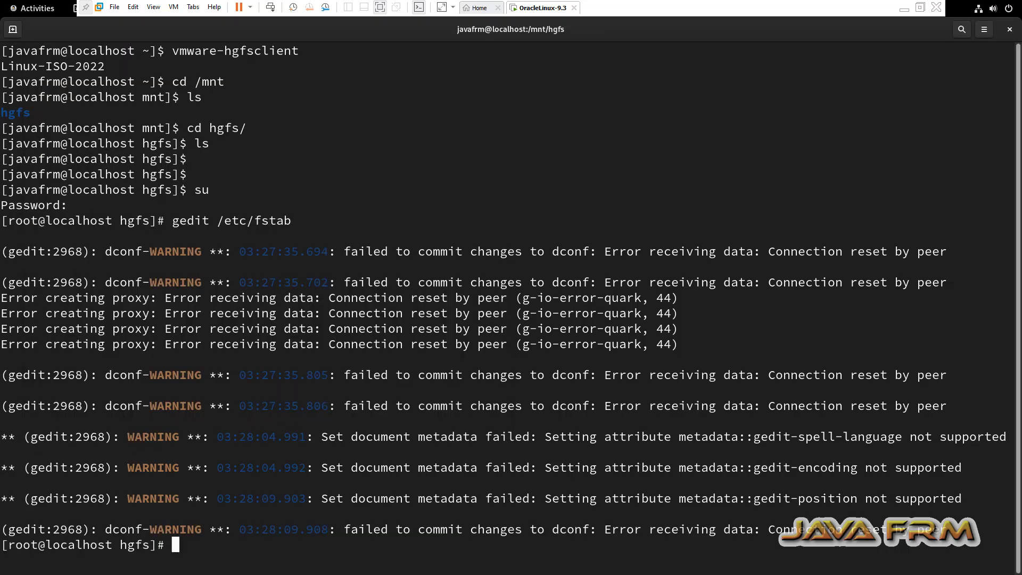
# Clear the root terminal and run mount -a to mount the fstab entries.
pyautogui.write('clear')
pyautogui.press('Return')
pyautogui.press('Return')
pyautogui.press('Return')
pyautogui.press('Return')
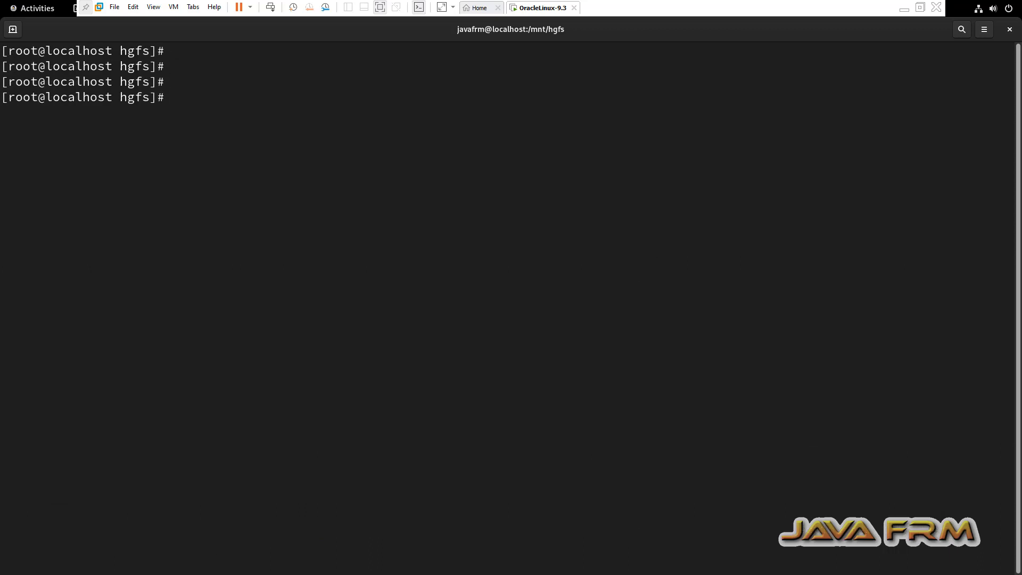
pyautogui.write('mount -a')
pyautogui.press('Return')
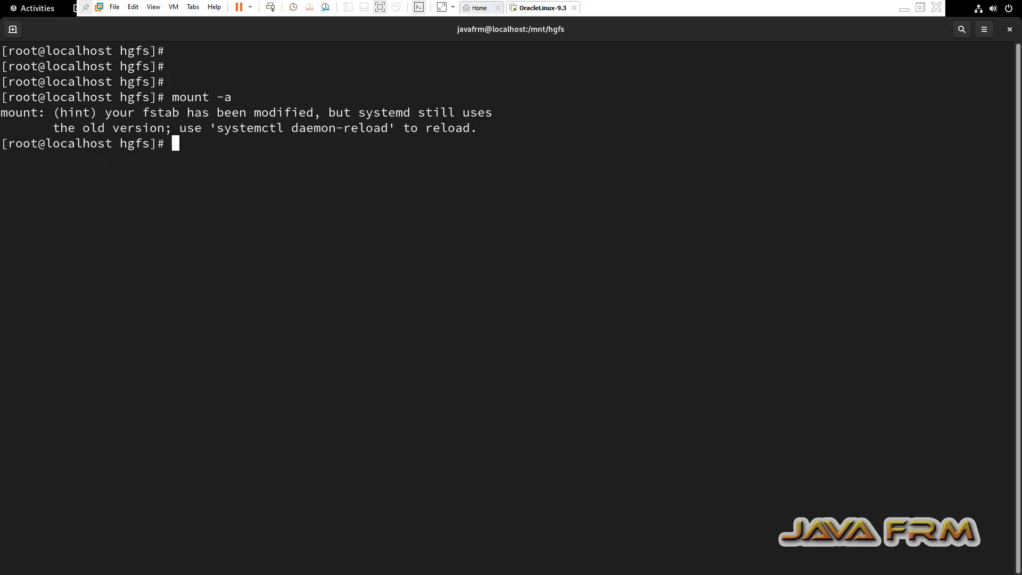
pyautogui.press('Return')
# Reload systemd's configuration with systemctl daemon-reload.
pyautogui.write('system')
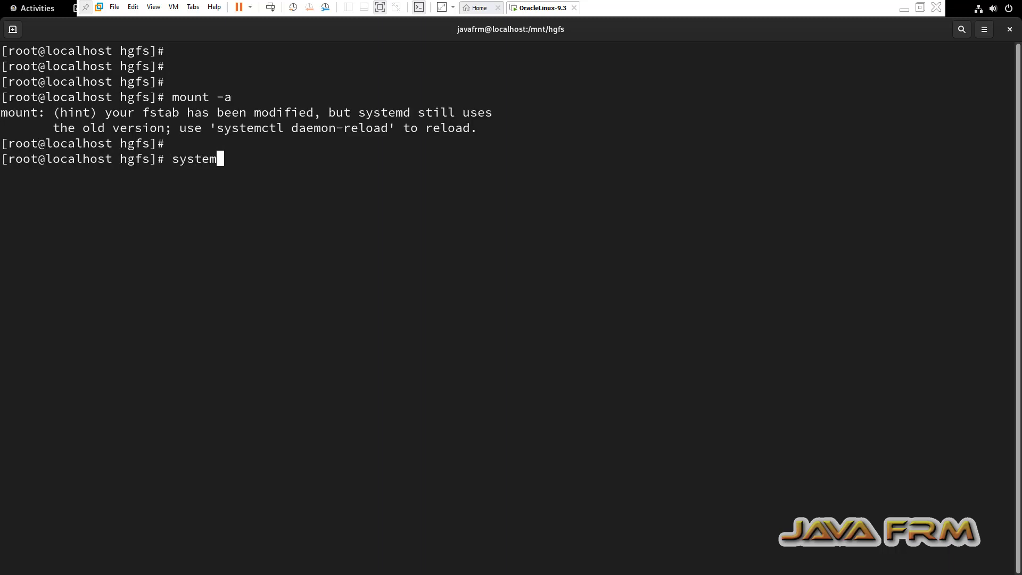
pyautogui.write('ctl daemon=')
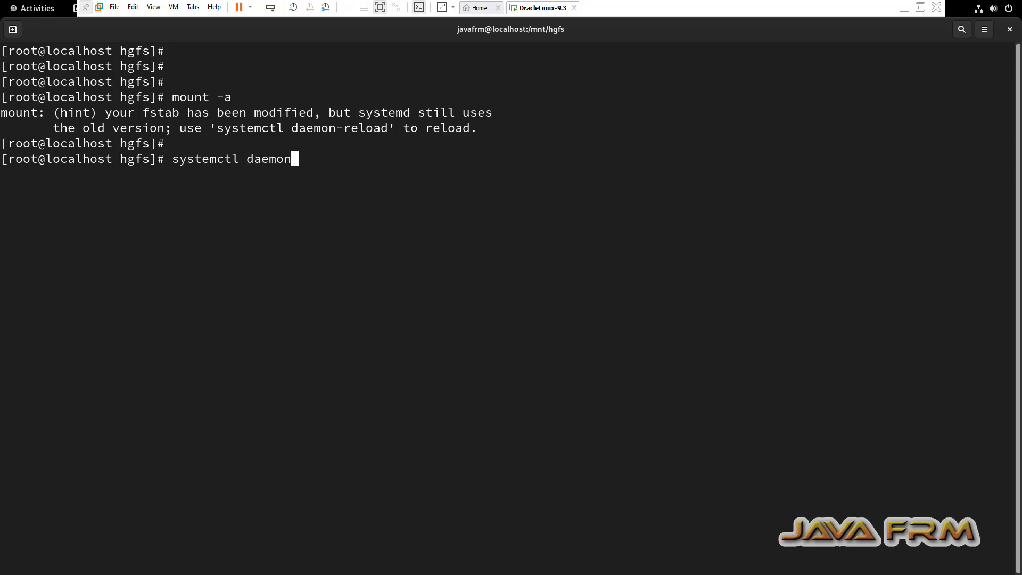
pyautogui.press('BackSpace')
pyautogui.write('-reload')
pyautogui.press('Return')
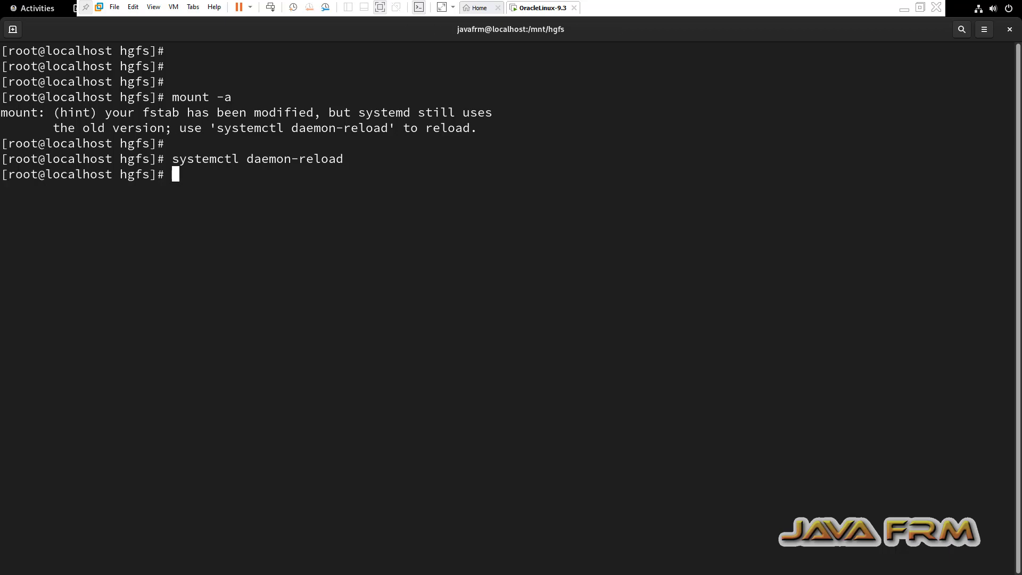
# In a new enlarged terminal tab, list the contents of /mnt/hgfs.
pyautogui.hotkey('ctrl', 'shift', 't')
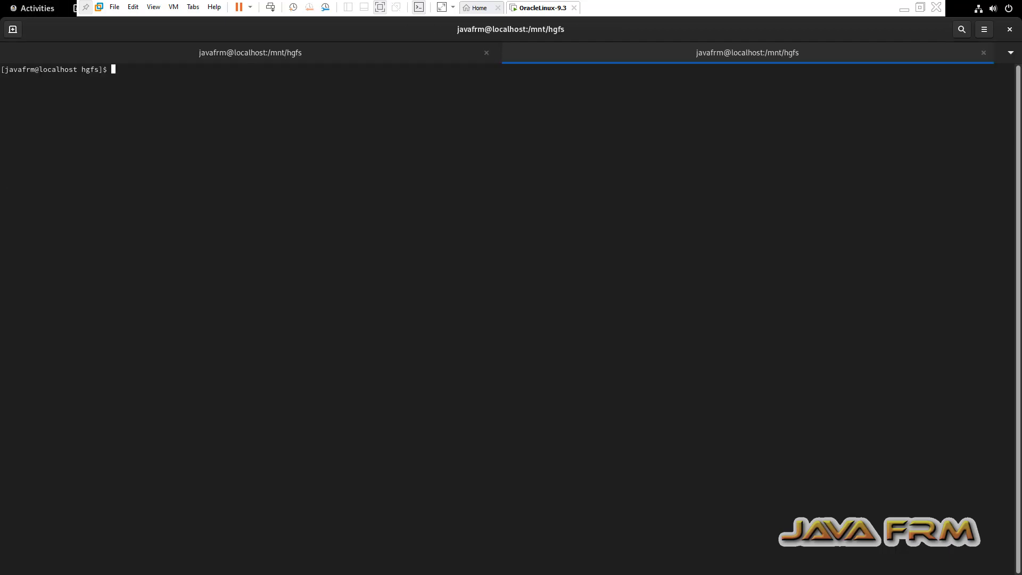
pyautogui.hotkey('ctrl', '+')
pyautogui.hotkey('ctrl', '+')
pyautogui.hotkey('ctrl', '+')
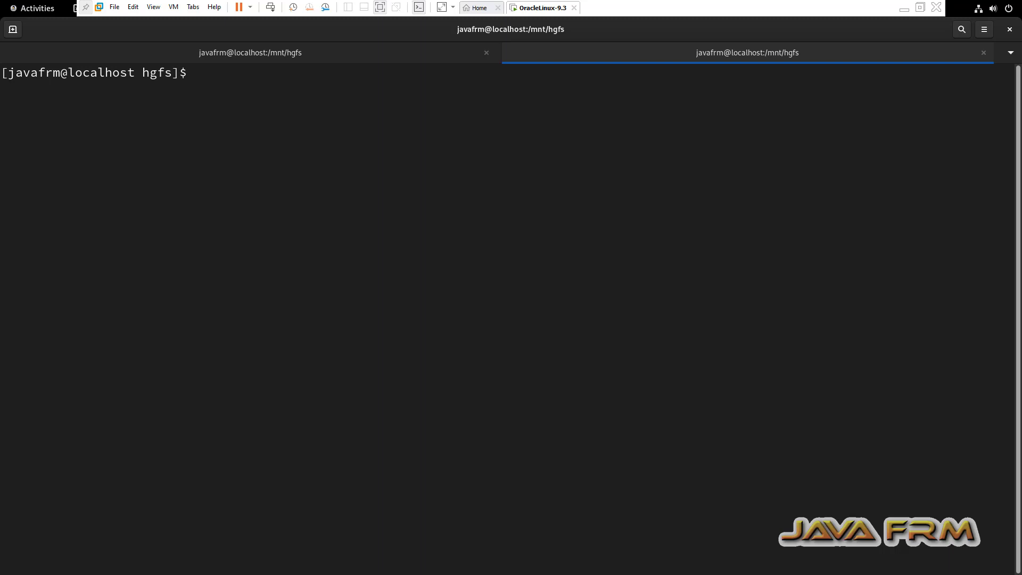
pyautogui.write('cd /mnt/hgfs/')
pyautogui.press('Return')
pyautogui.write('ls')
pyautogui.press('Return')
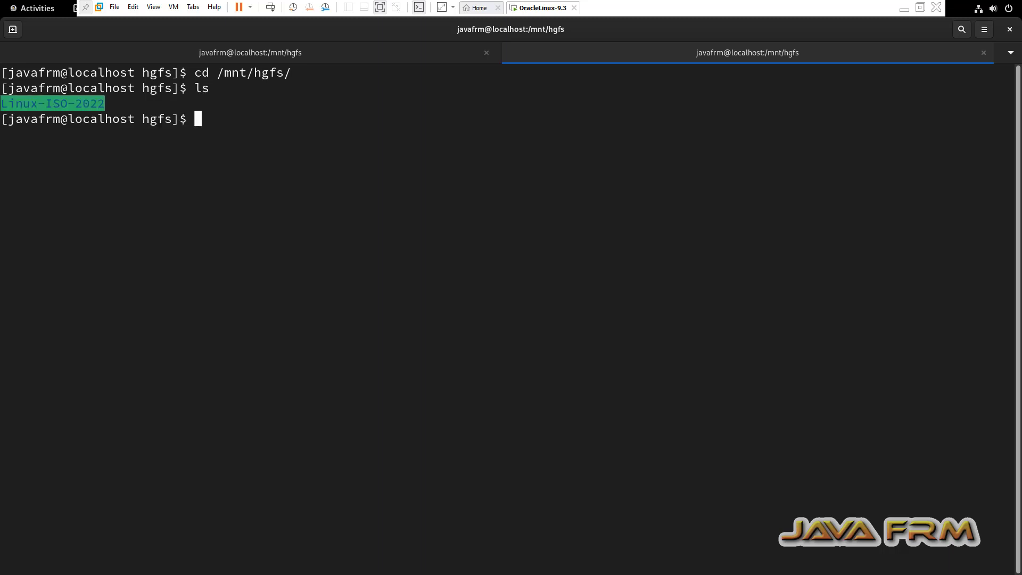
# List the ISO files in /mnt/hgfs/Linux-ISO-2022, then close the extra tab.
pyautogui.write('cd Li')
pyautogui.press('Tab')
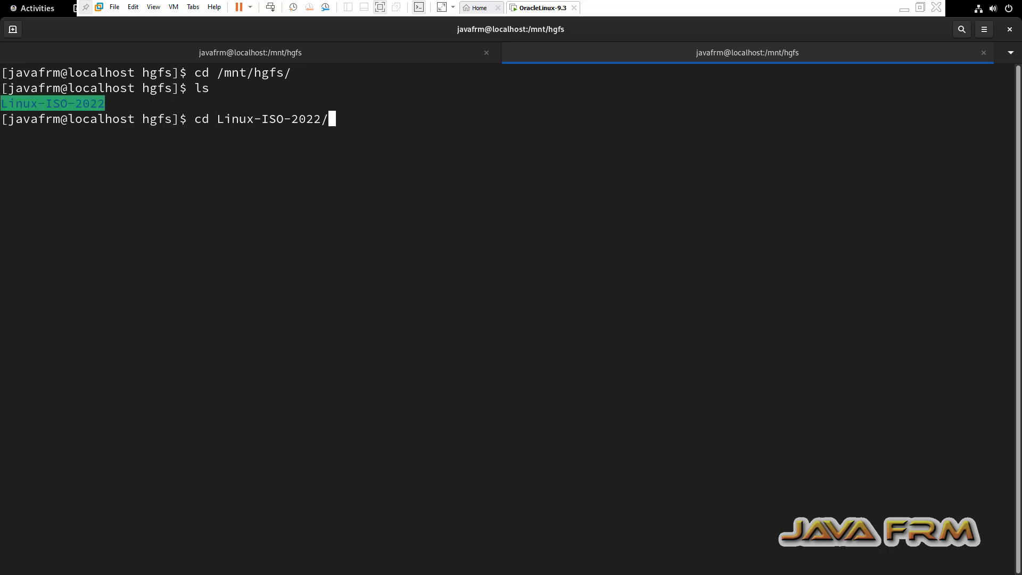
pyautogui.press('Return')
pyautogui.write('ls')
pyautogui.press('Return')
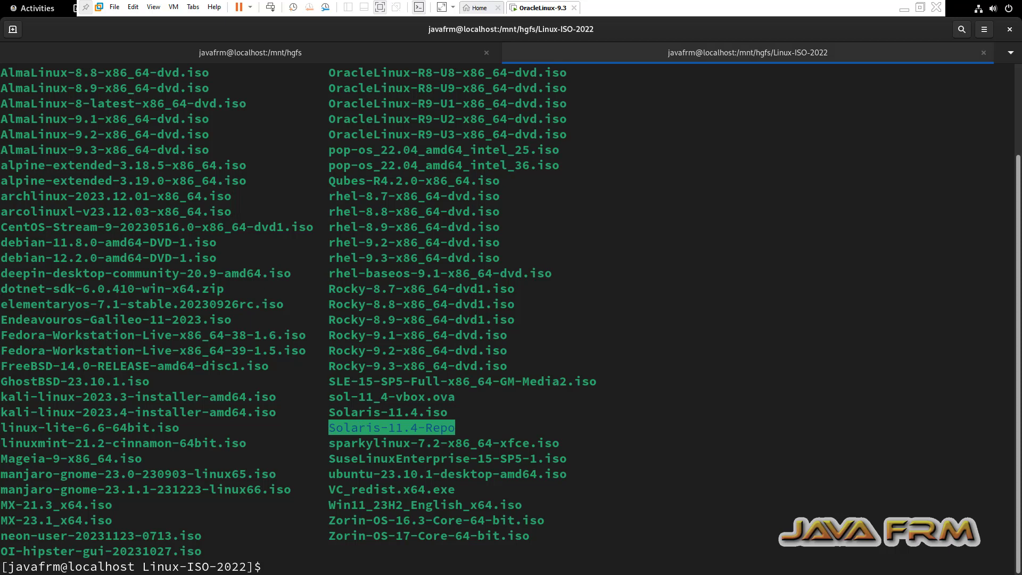
pyautogui.click(984, 53)
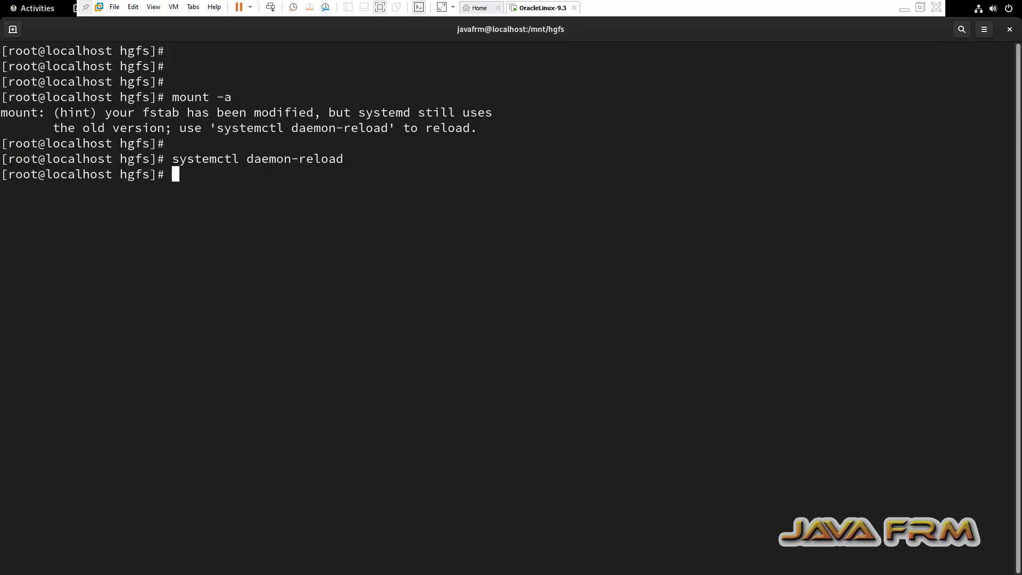
# Close the guest terminal, confirming Close Terminal, and minimize the VMware window.
pyautogui.click(1009, 29)
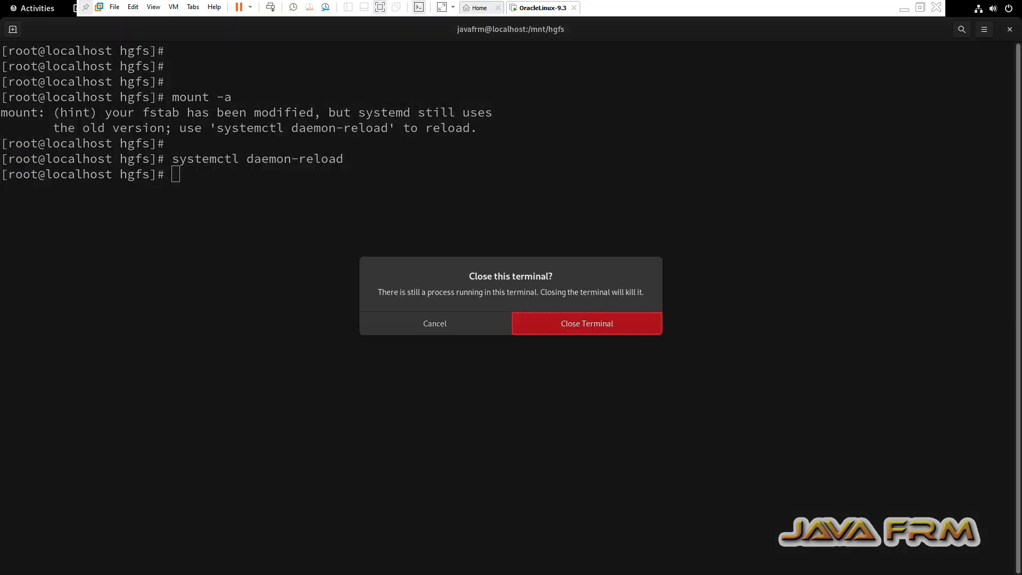
pyautogui.press('Return')
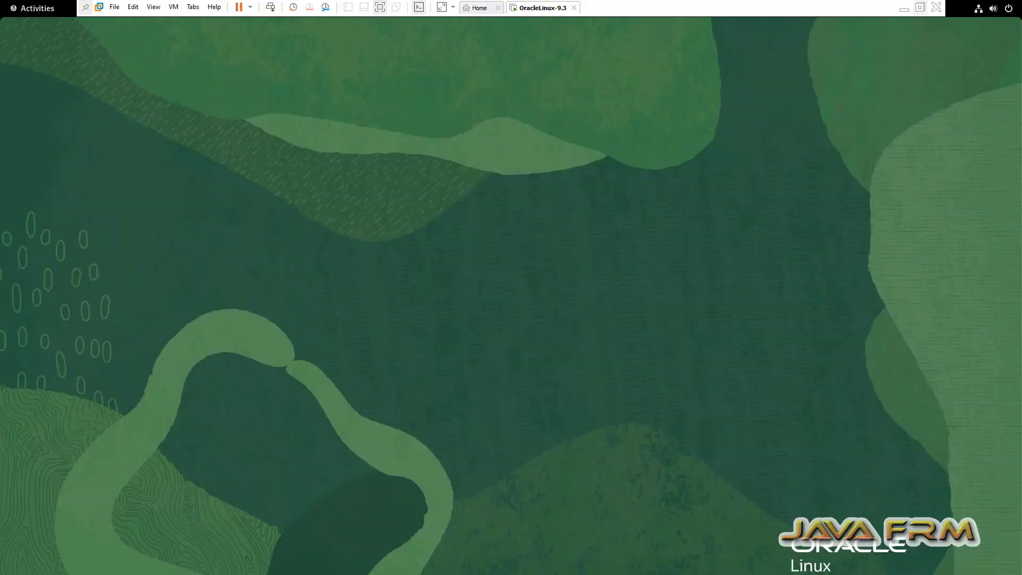
pyautogui.click(905, 8)
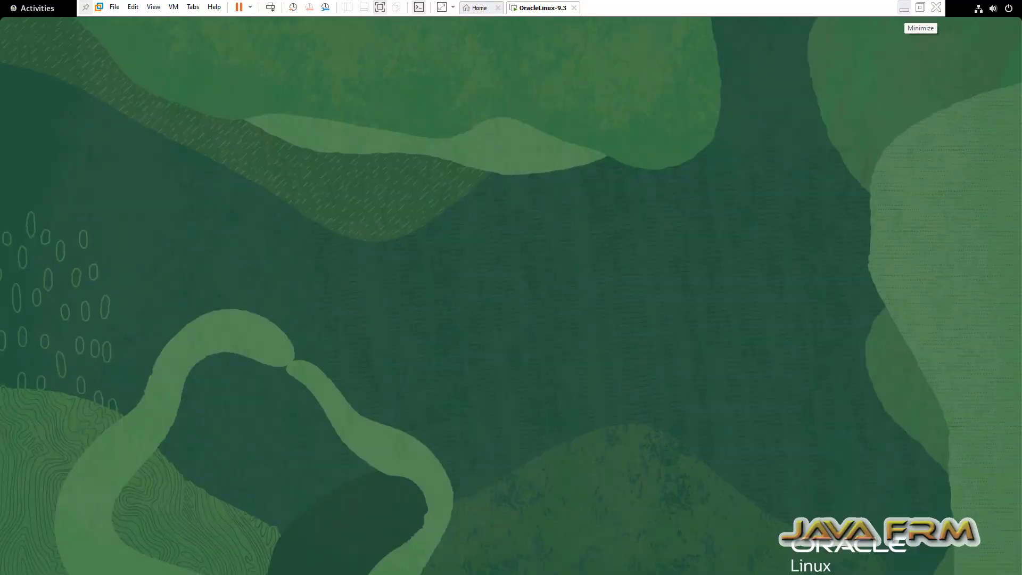
pyautogui.click(805, 562)
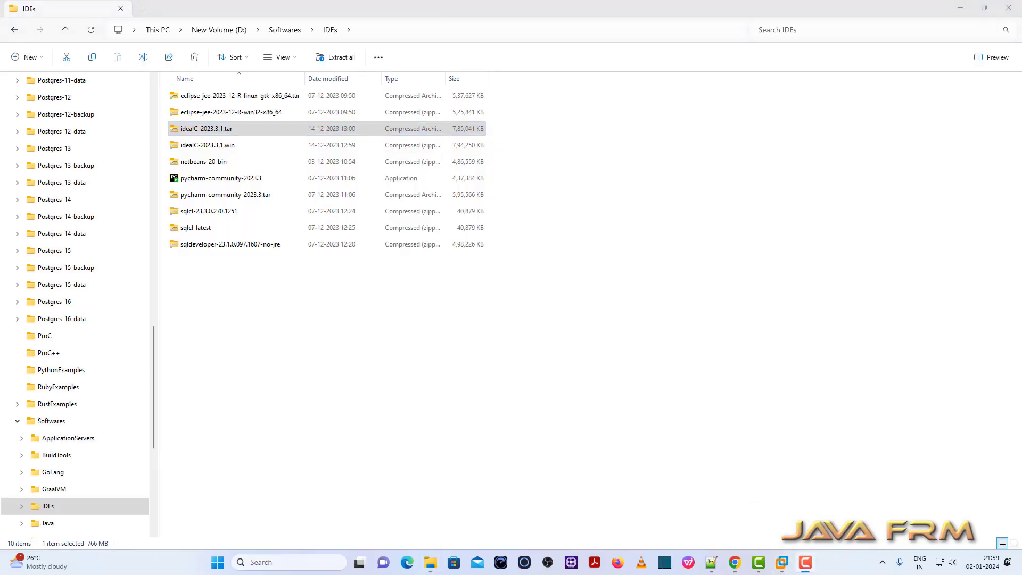